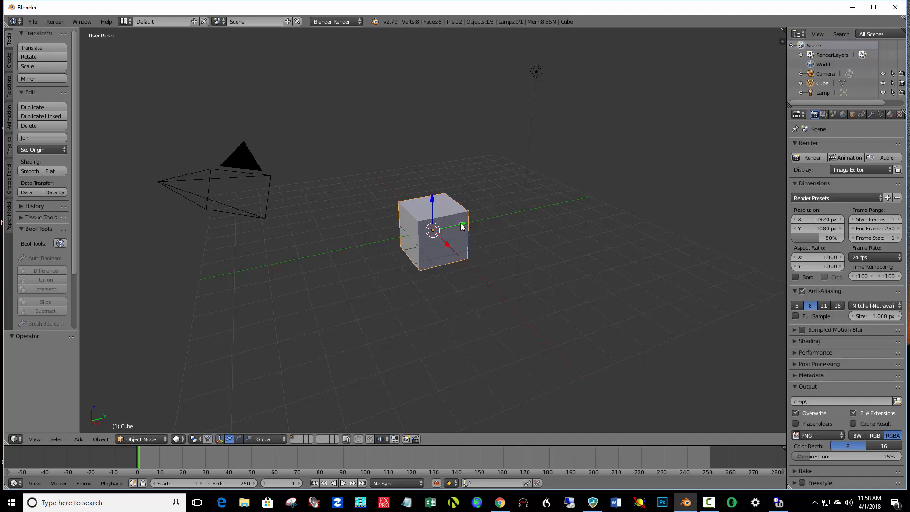
# - Place the cube on the X axis about 7 units to the negative side of the origin, using the top orthographic view
pyautogui.moveTo(464, 227); pyautogui.dragTo(329, 257)
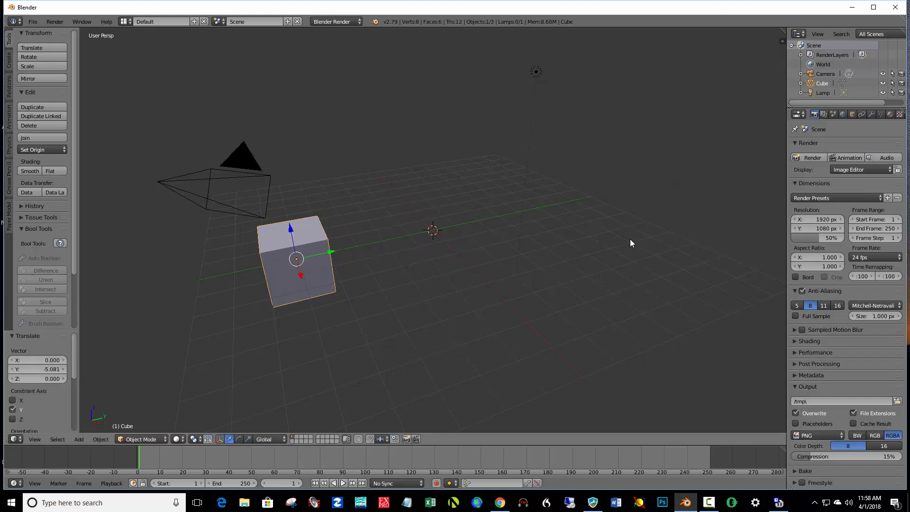
pyautogui.press('KP_7')
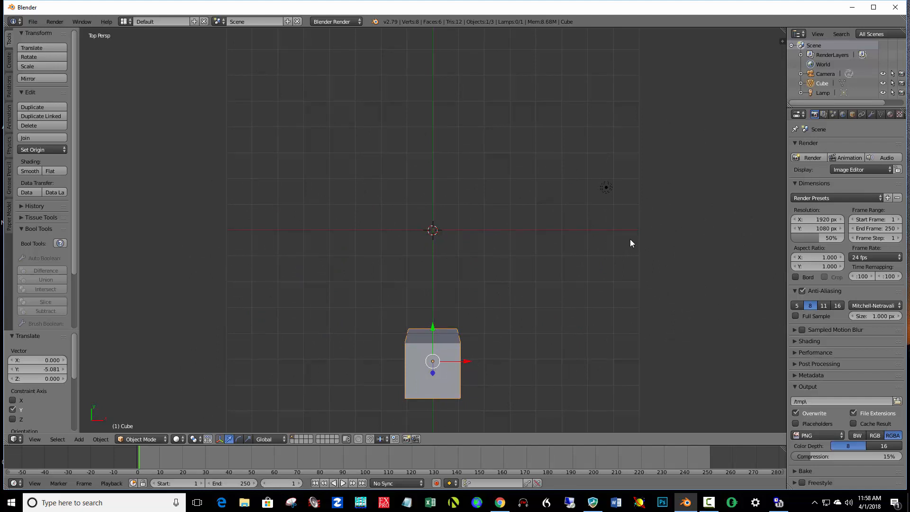
pyautogui.press('KP_5')
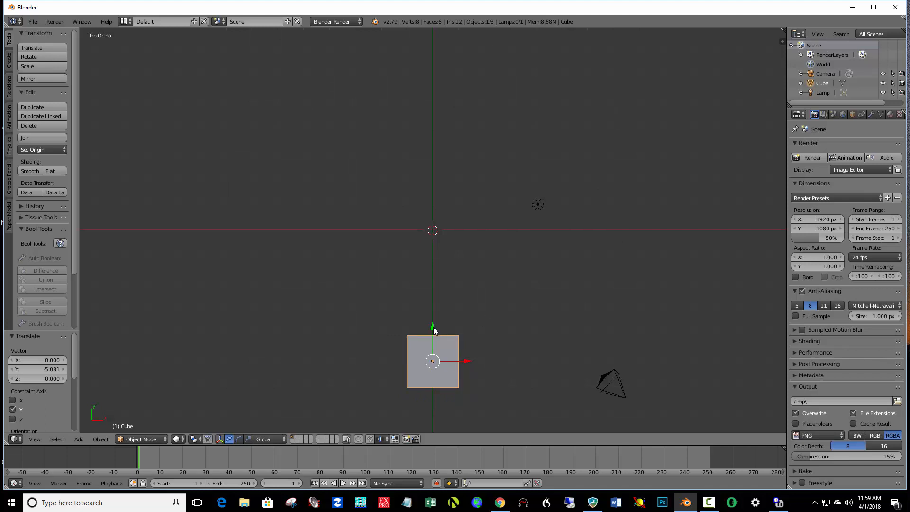
pyautogui.moveTo(433, 328); pyautogui.dragTo(441, 196)
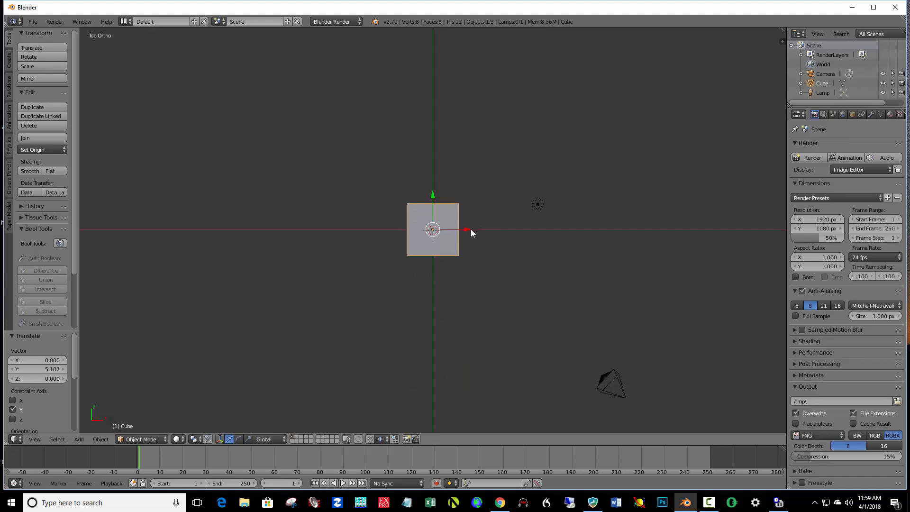
pyautogui.moveTo(471, 229); pyautogui.dragTo(289, 238)
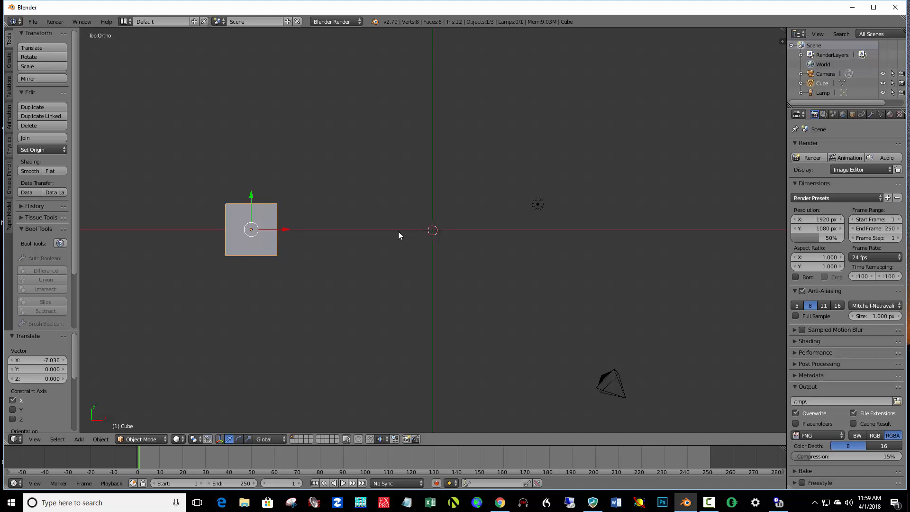
# - Duplicate the cube and move the copy about 3 units along the positive X axis
pyautogui.hotkey('shift', 'd')
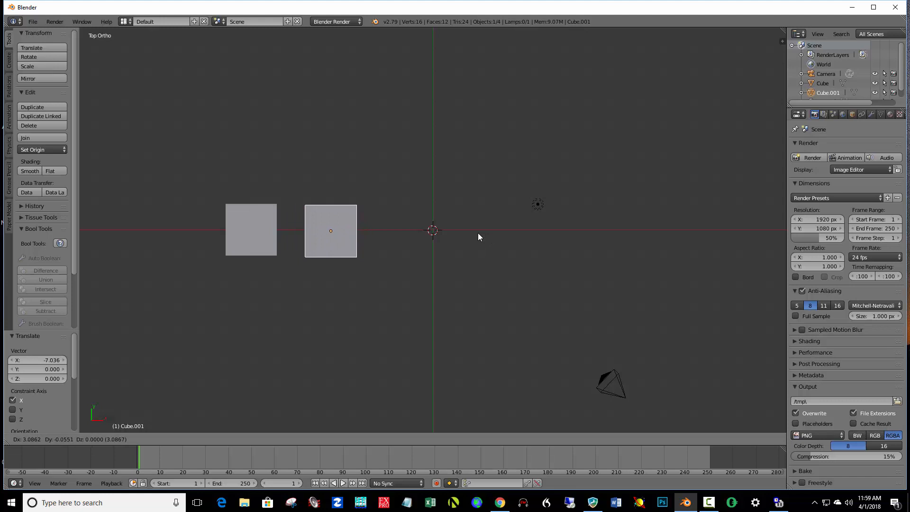
pyautogui.press('z')
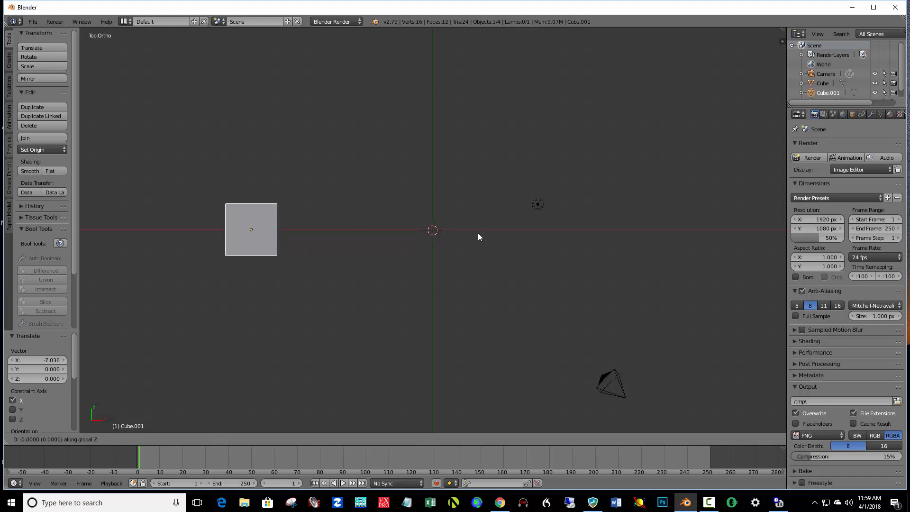
pyautogui.press('x')
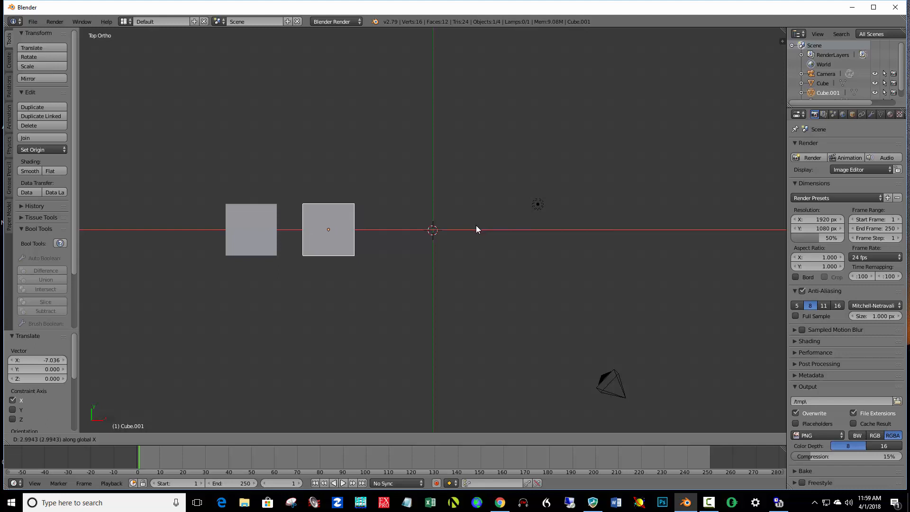
pyautogui.click(476, 228)
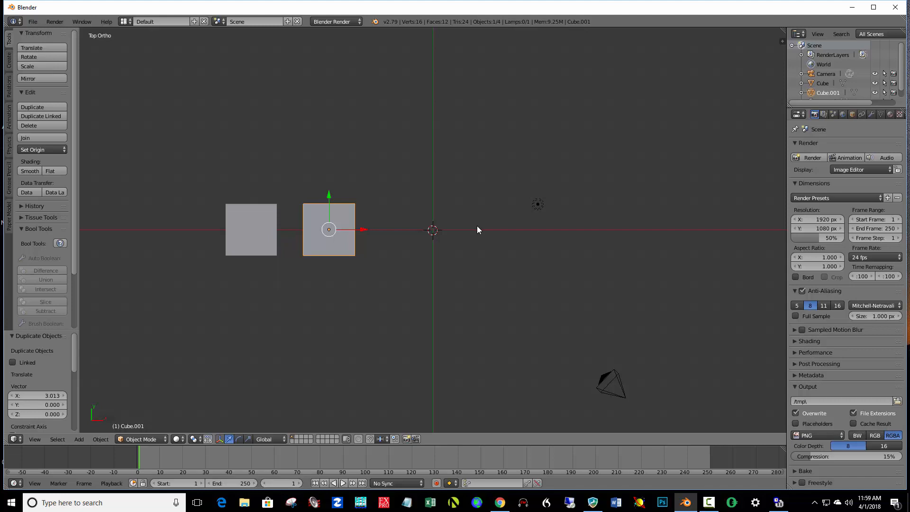
# - Repeat the offset duplication three times to form an evenly spaced row of five cubes
pyautogui.hotkey('shift', 'r')
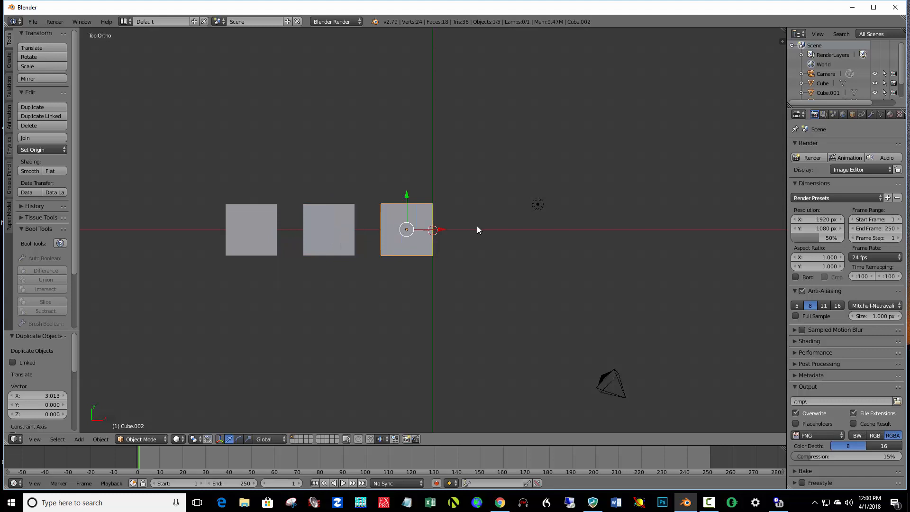
pyautogui.hotkey('shift', 'r')
pyautogui.hotkey('shift', 'r')
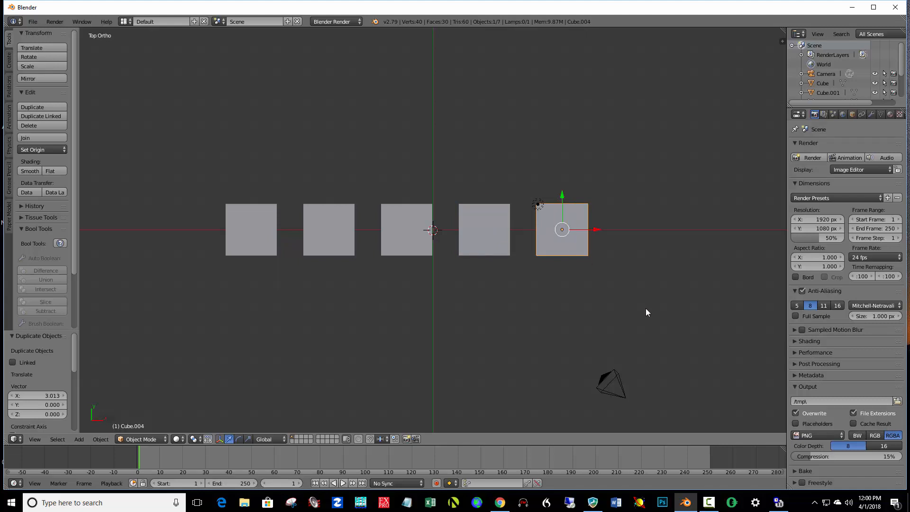
# - In front view, raise the upper front vertex on the +X side of the last cube in the row about 4 units along Z
pyautogui.moveTo(645, 311); pyautogui.dragTo(641, 264, button='middle')
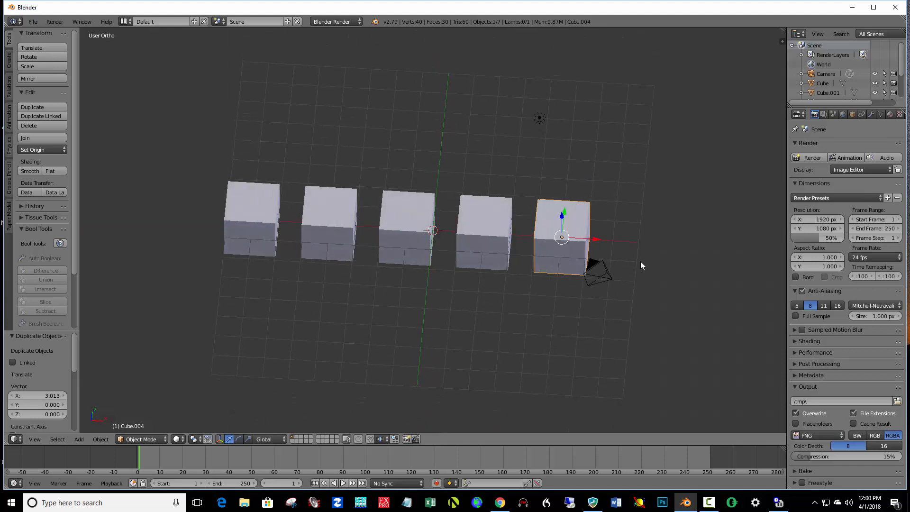
pyautogui.press('KP_1')
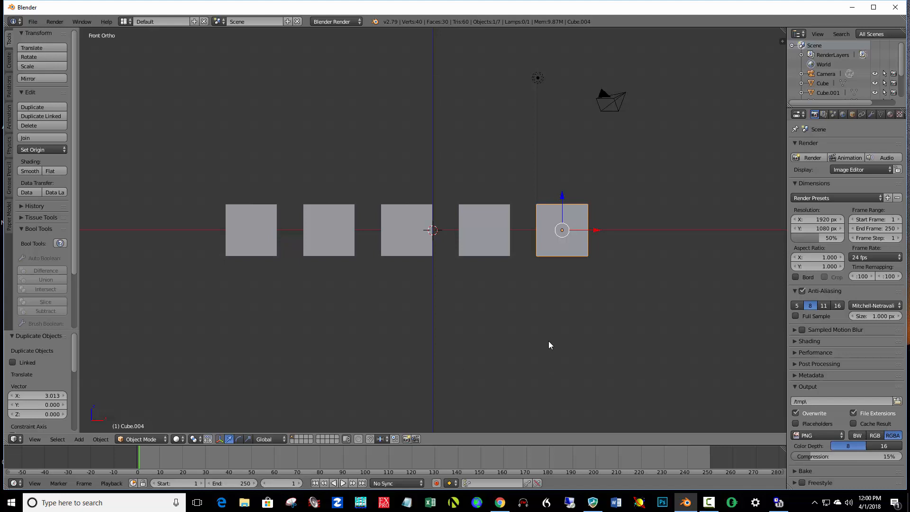
pyautogui.press('Tab')
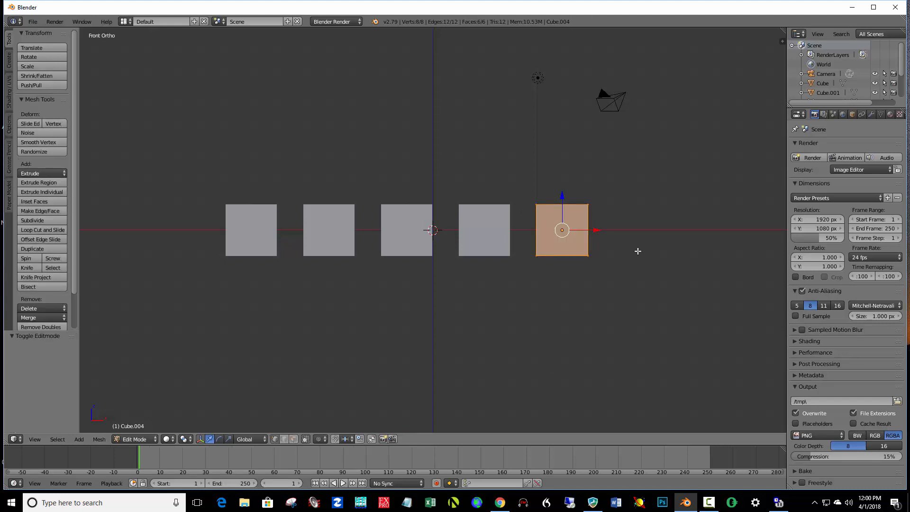
pyautogui.press('a')
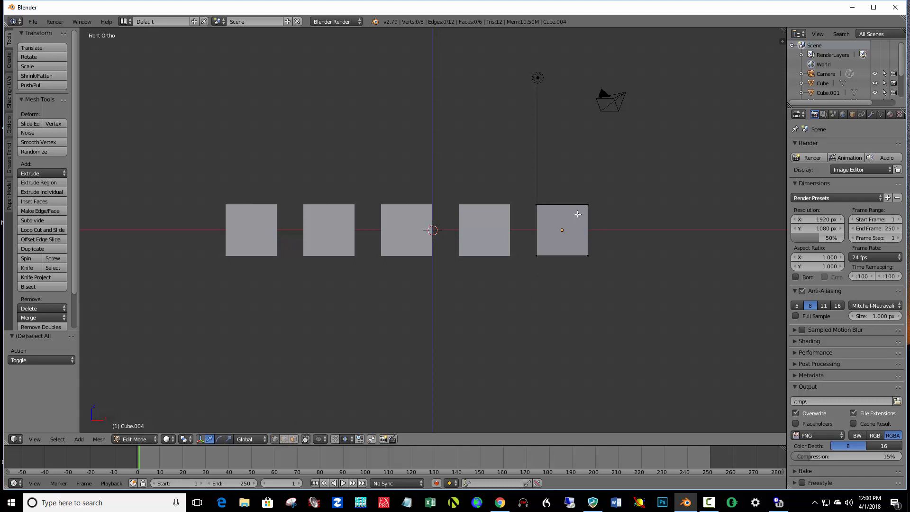
pyautogui.rightClick(588, 204)
pyautogui.moveTo(586, 169); pyautogui.dragTo(589, 67)
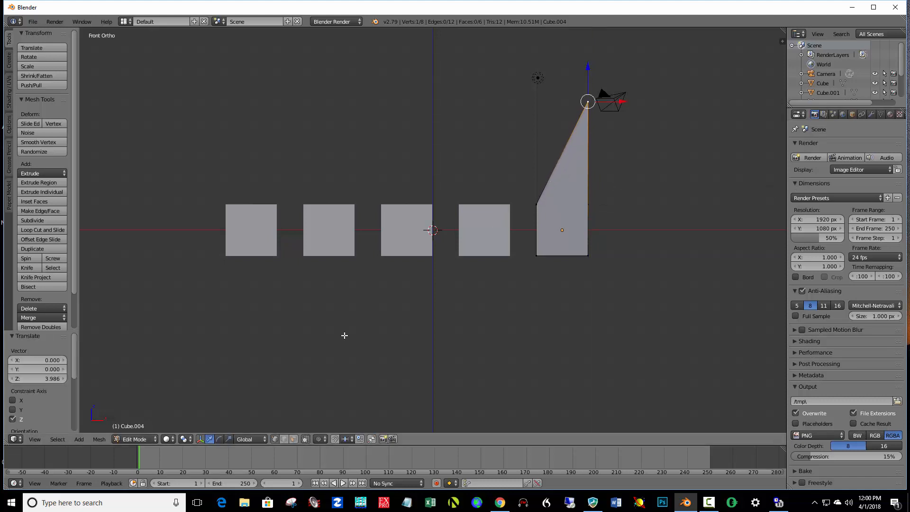
pyautogui.press('a')
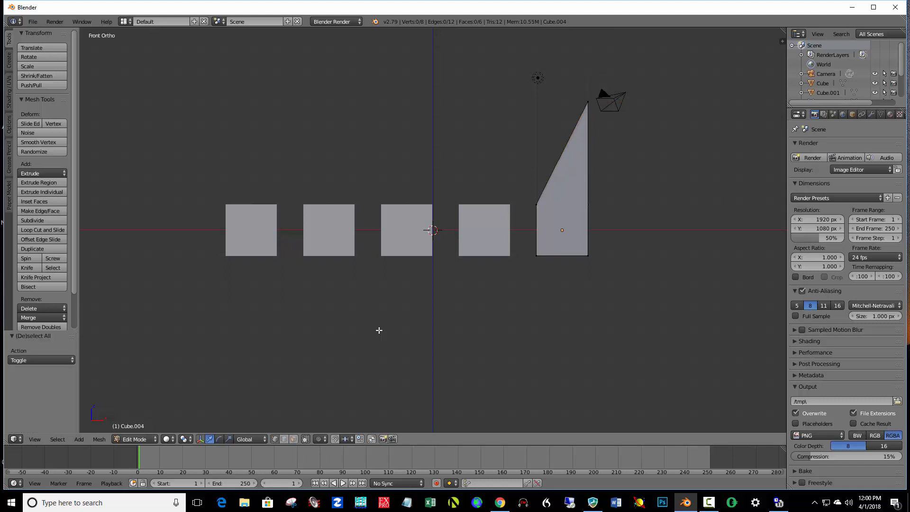
pyautogui.press('Tab')
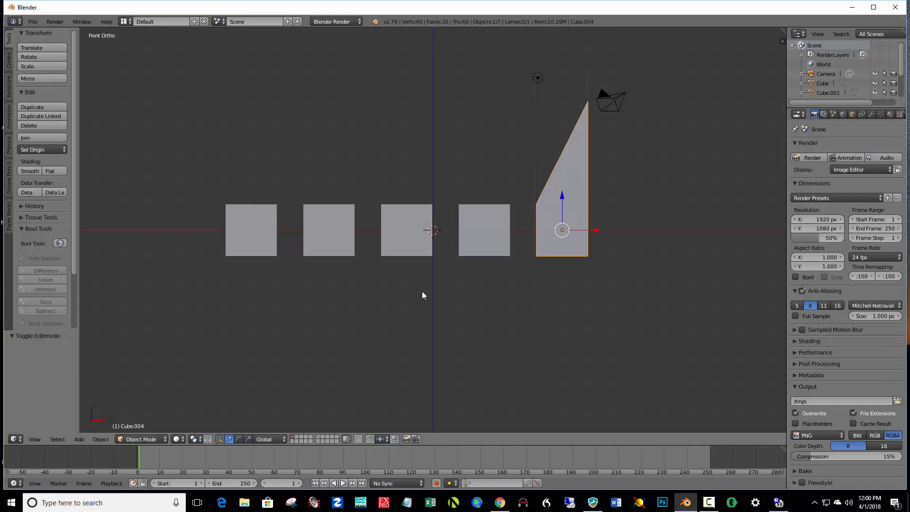
# - Raise the upper front vertex on the +X side of the fourth cube about 3 units along Z
pyautogui.rightClick(485, 229)
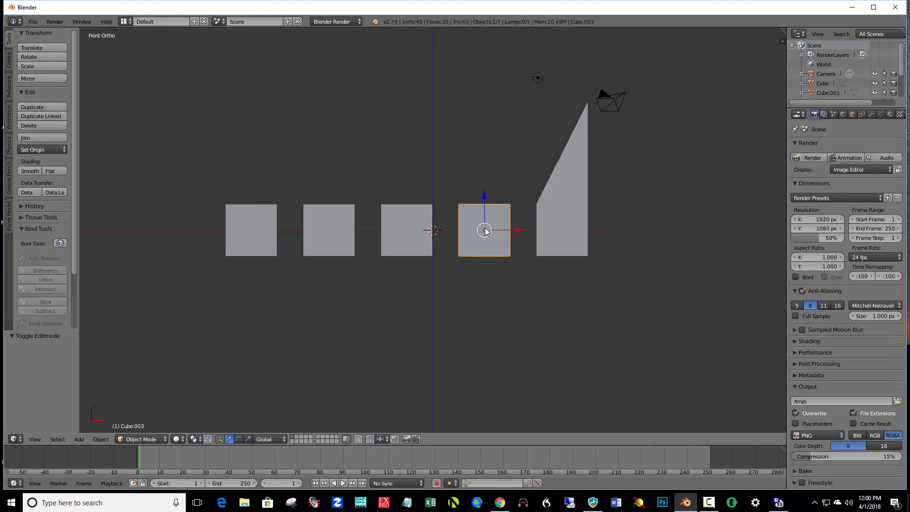
pyautogui.press('Tab')
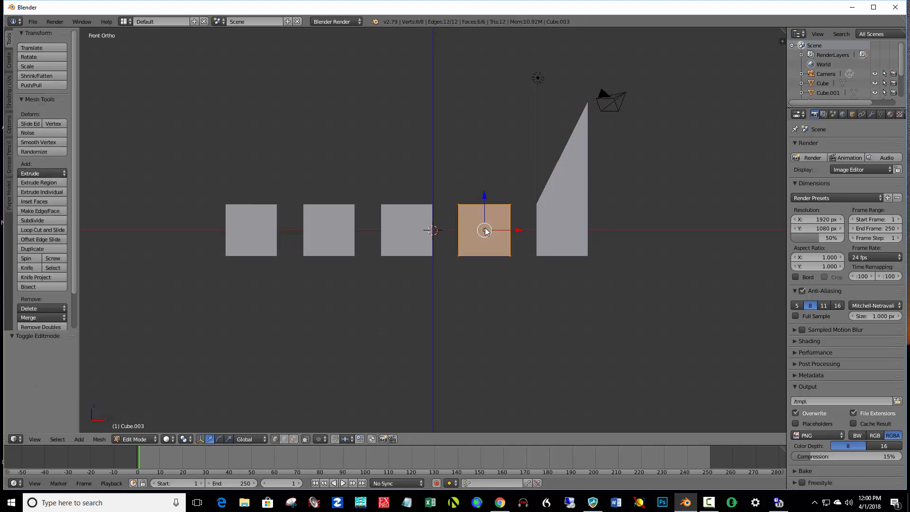
pyautogui.press('a')
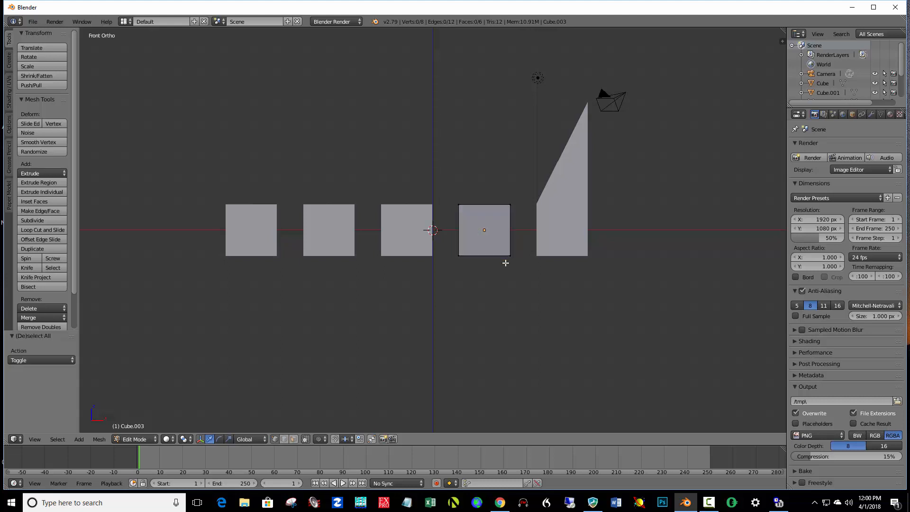
pyautogui.rightClick(510, 205)
pyautogui.moveTo(509, 158); pyautogui.dragTo(517, 81)
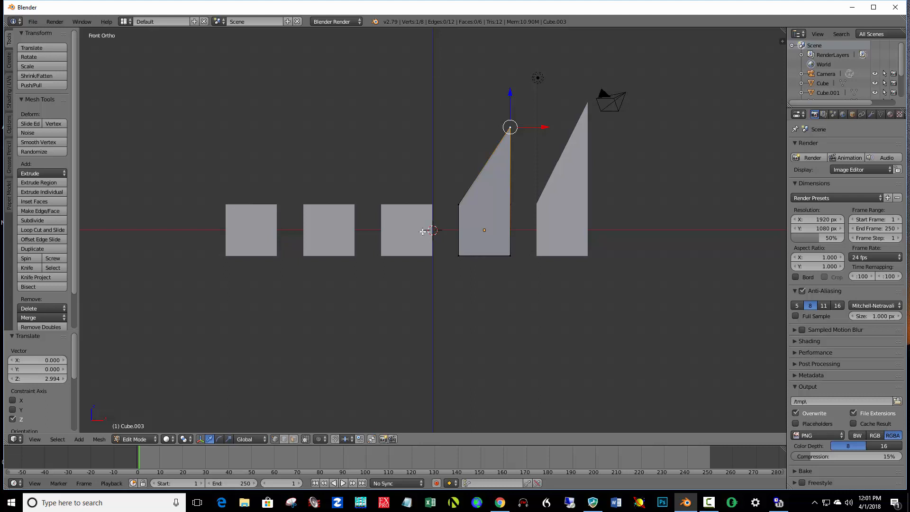
pyautogui.press('Tab')
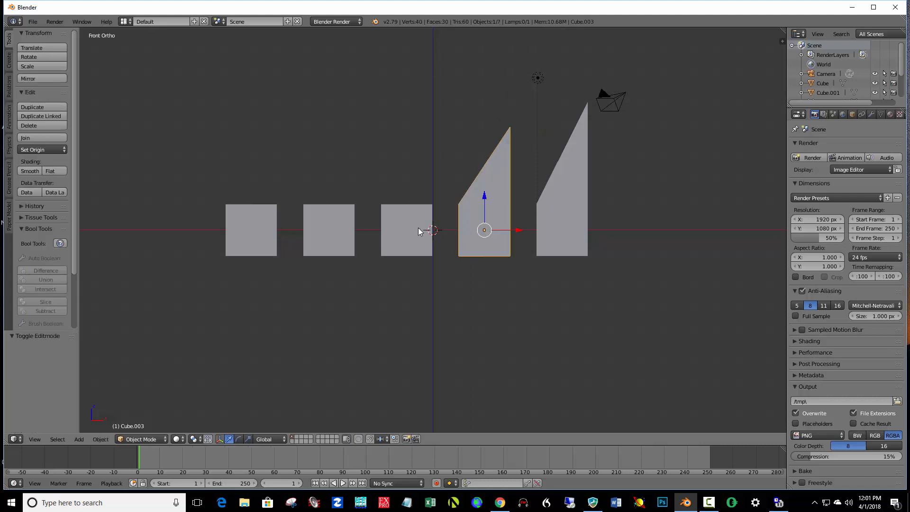
# - Raise the upper front vertex on the +X side of the third cube about 2 units along Z
pyautogui.rightClick(412, 232)
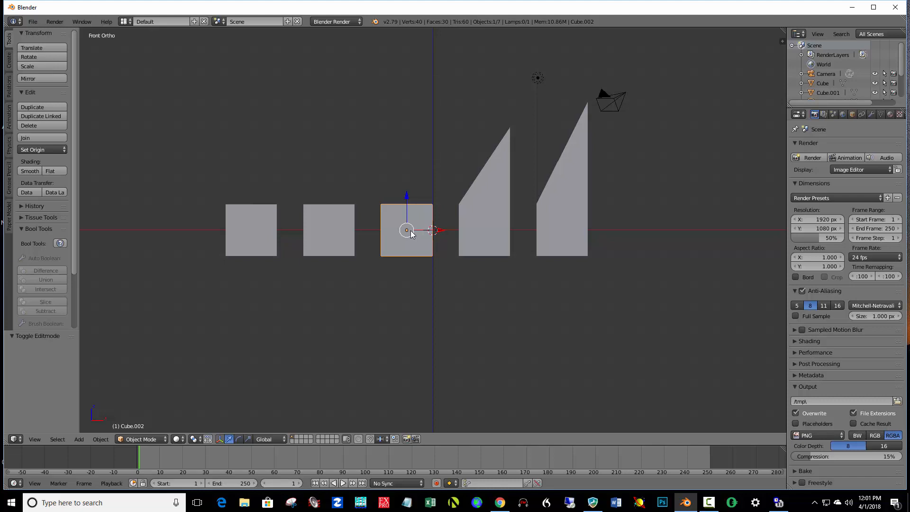
pyautogui.press('Tab')
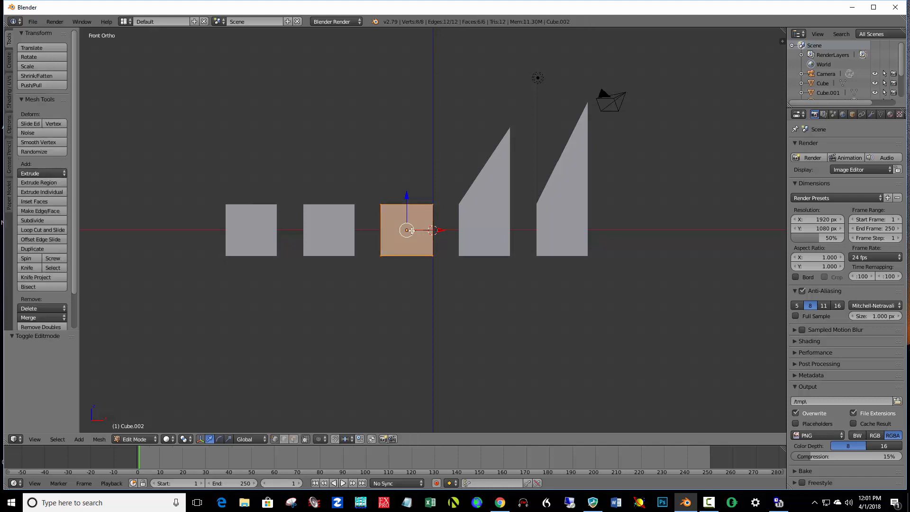
pyautogui.press('a')
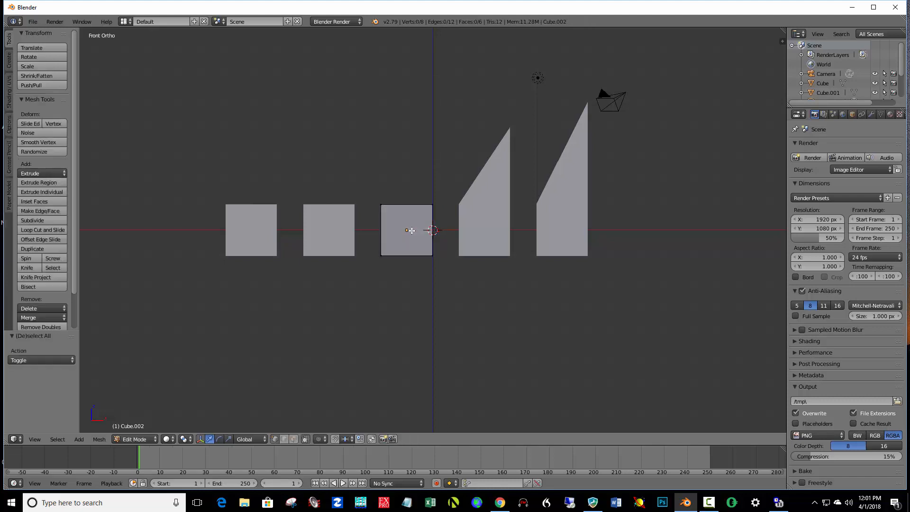
pyautogui.rightClick(432, 205)
pyautogui.moveTo(432, 169); pyautogui.dragTo(432, 117)
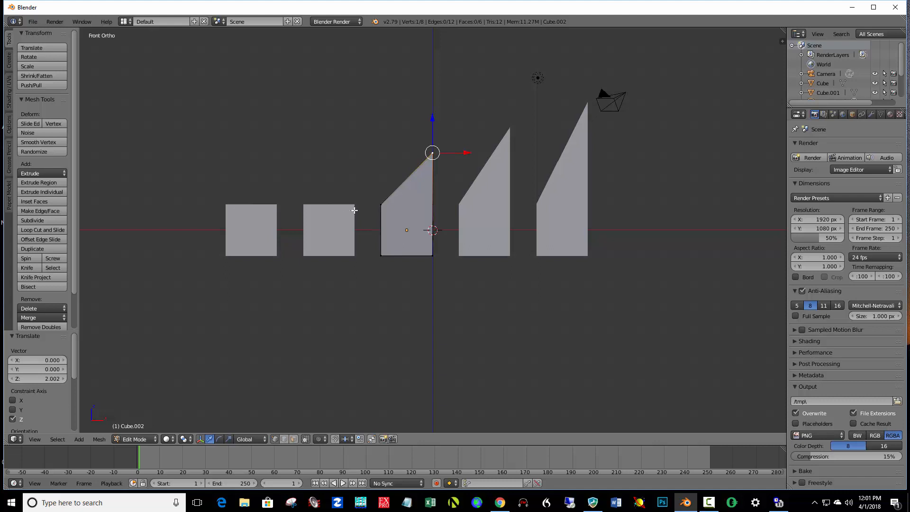
pyautogui.press('Tab')
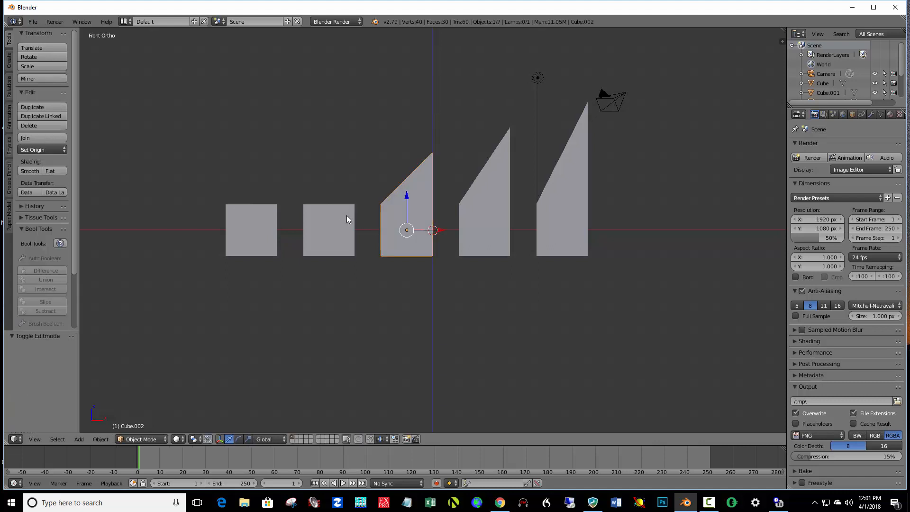
# - Raise the upper front vertex on the +X side of the second cube about 1 unit along Z and return to top view
pyautogui.rightClick(347, 219)
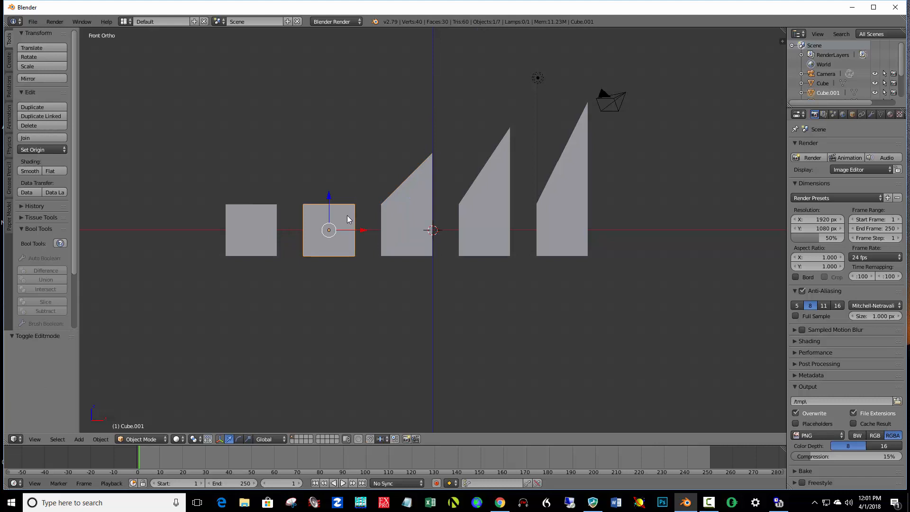
pyautogui.press('Tab')
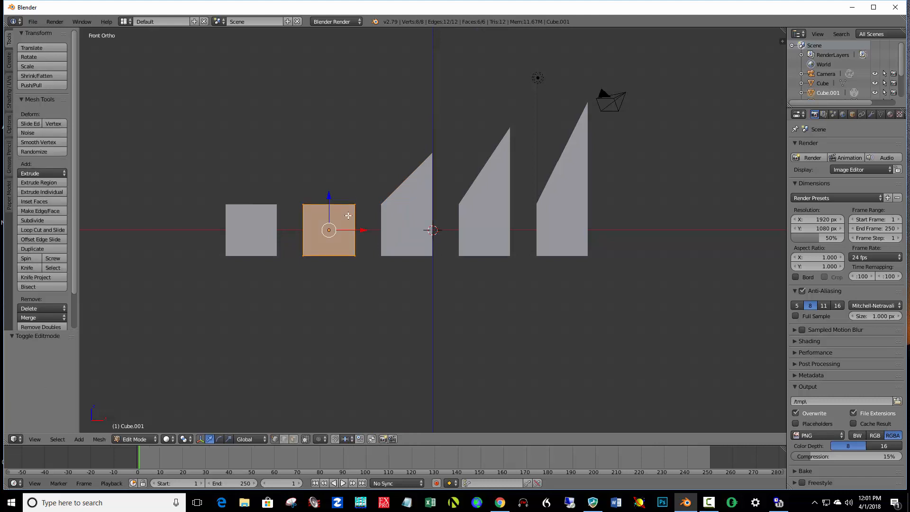
pyautogui.press('a')
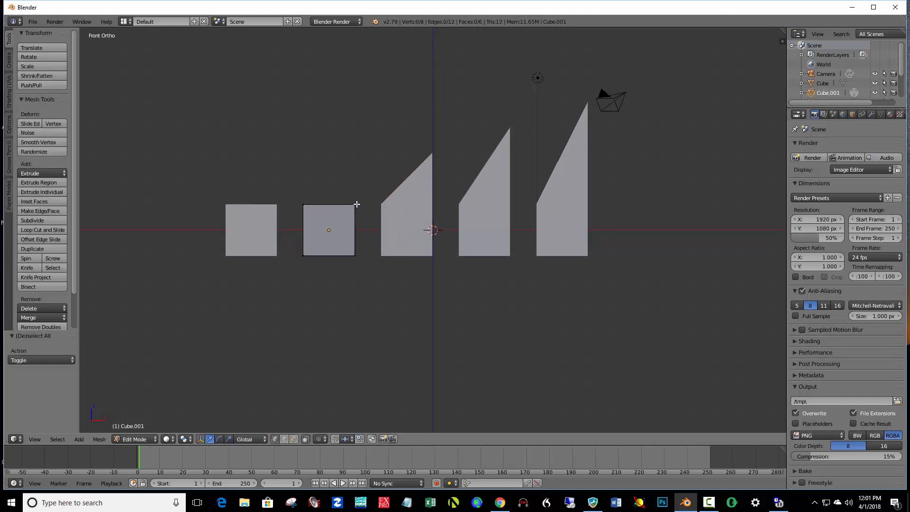
pyautogui.rightClick(356, 204)
pyautogui.press('g')
pyautogui.press('z')
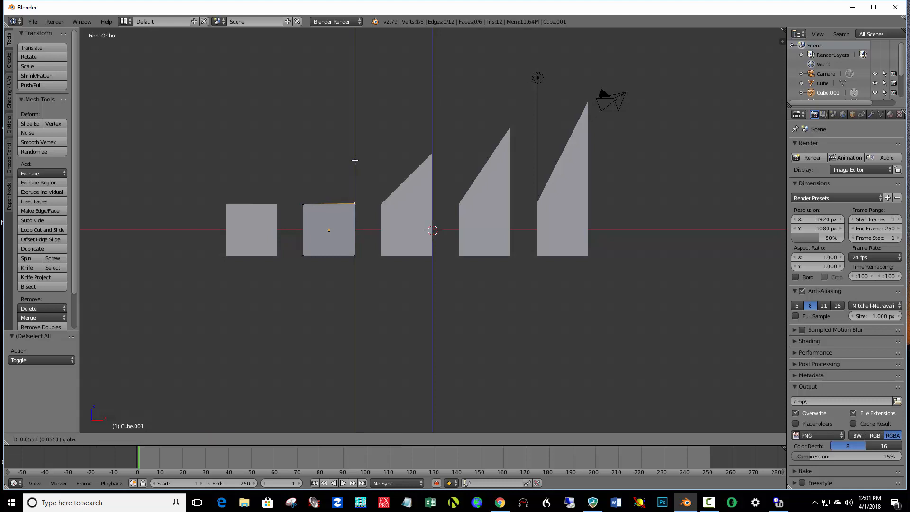
pyautogui.click(360, 145)
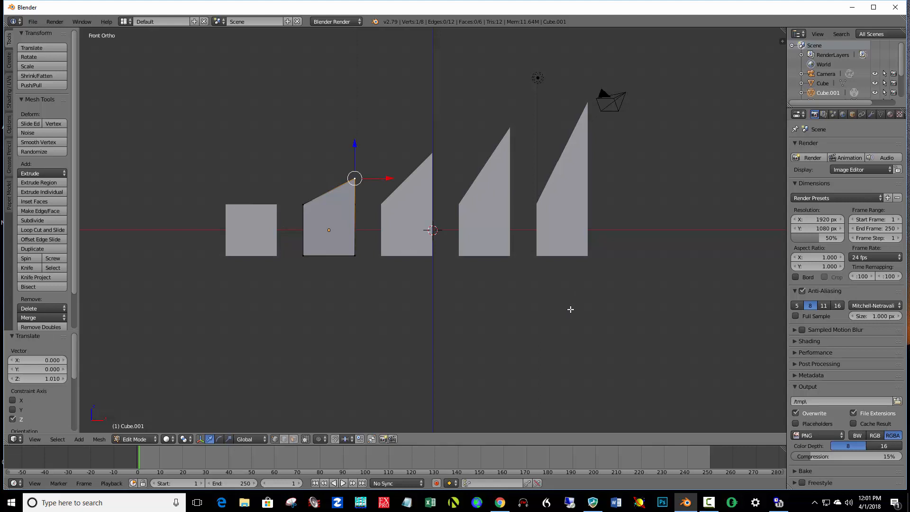
pyautogui.press('Tab')
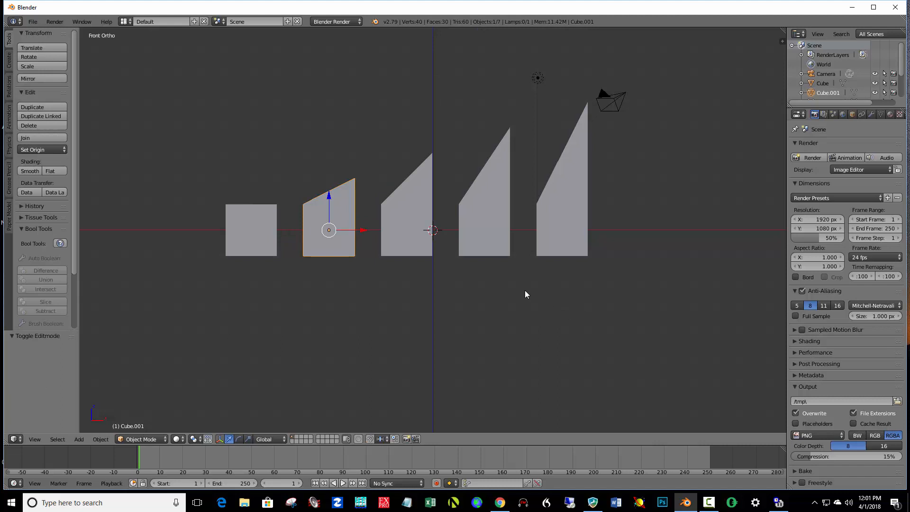
pyautogui.press('KP_7')
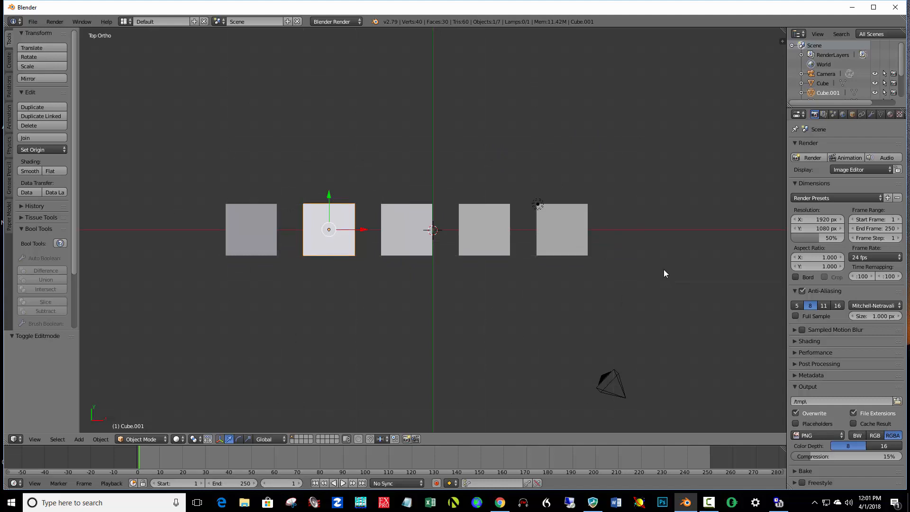
# - Examine the cubes of the row by selecting them one by one, first in top view and again from an angled view
pyautogui.rightClick(559, 230)
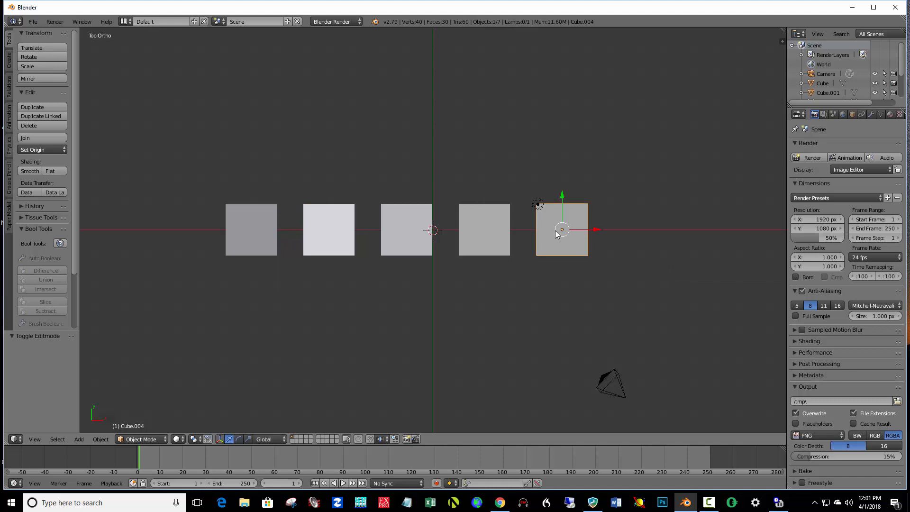
pyautogui.rightClick(500, 227)
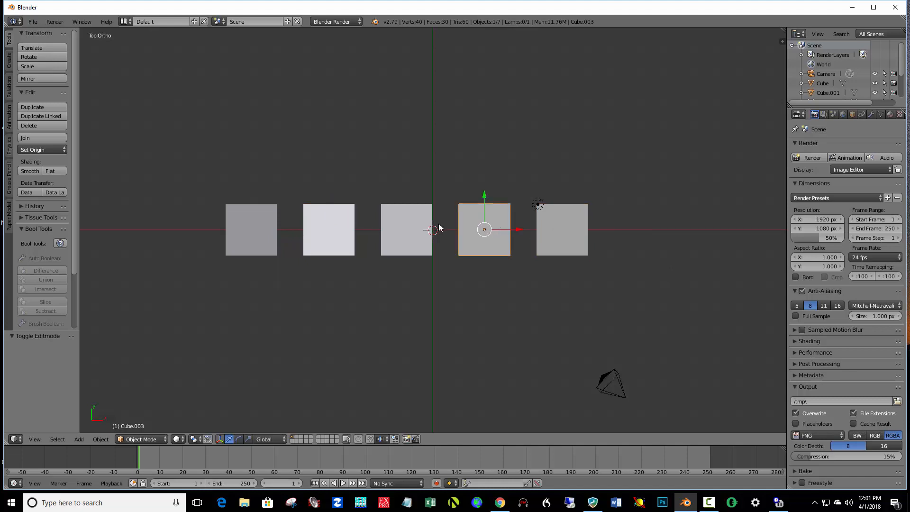
pyautogui.rightClick(403, 219)
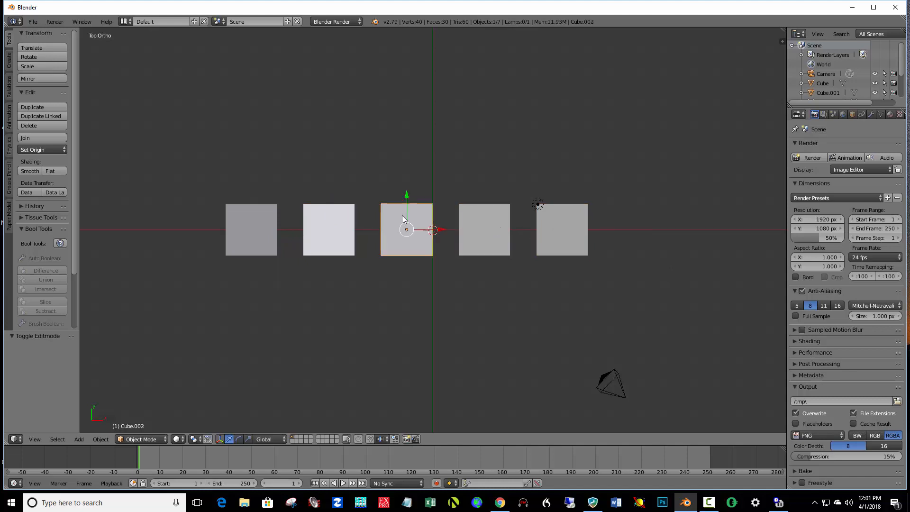
pyautogui.rightClick(337, 228)
pyautogui.rightClick(269, 229)
pyautogui.moveTo(594, 301); pyautogui.dragTo(602, 252, button='middle')
pyautogui.rightClick(327, 253)
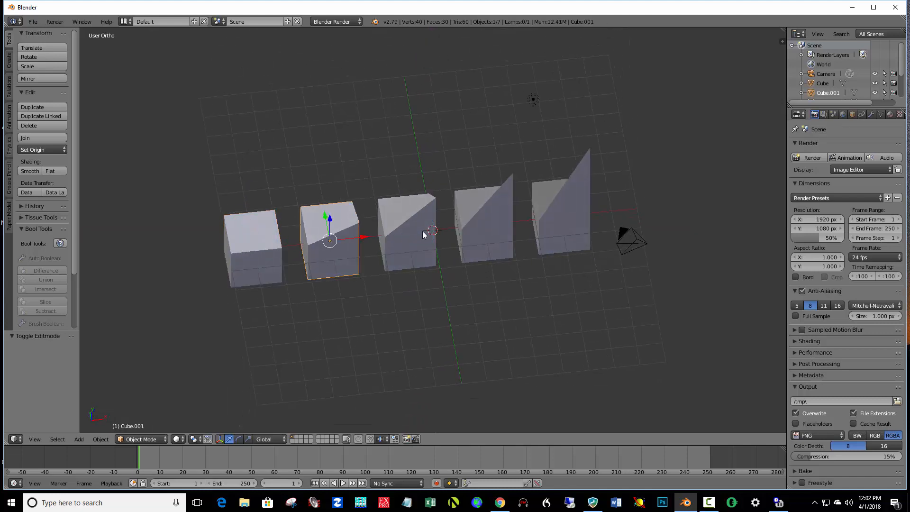
pyautogui.rightClick(423, 233)
pyautogui.rightClick(482, 221)
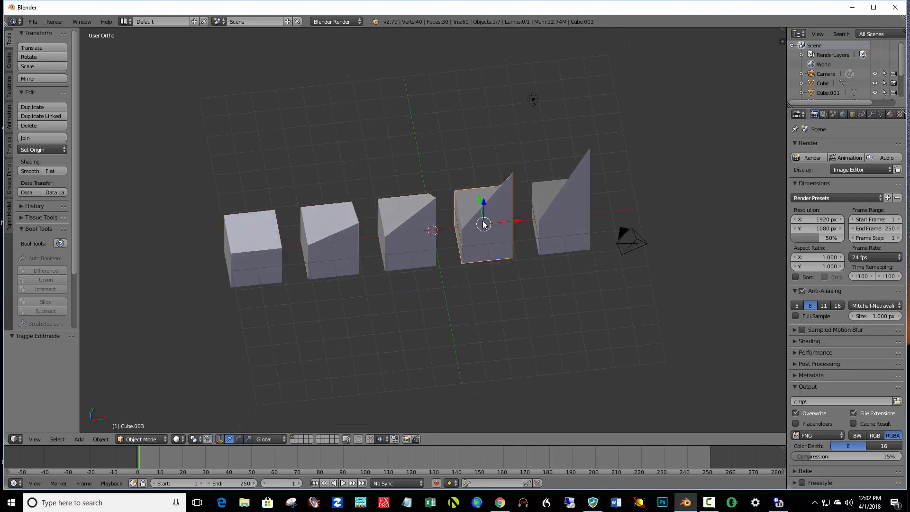
# - Select all five cubes and duplicate the row about 3.03 units along Y in top view
pyautogui.rightClick(564, 219)
pyautogui.moveTo(588, 287)
pyautogui.mouseDown(button='middle')
pyautogui.moveTo(577, 317)
pyautogui.moveTo(583, 258)
pyautogui.moveTo(579, 284)
pyautogui.mouseUp(button='middle')
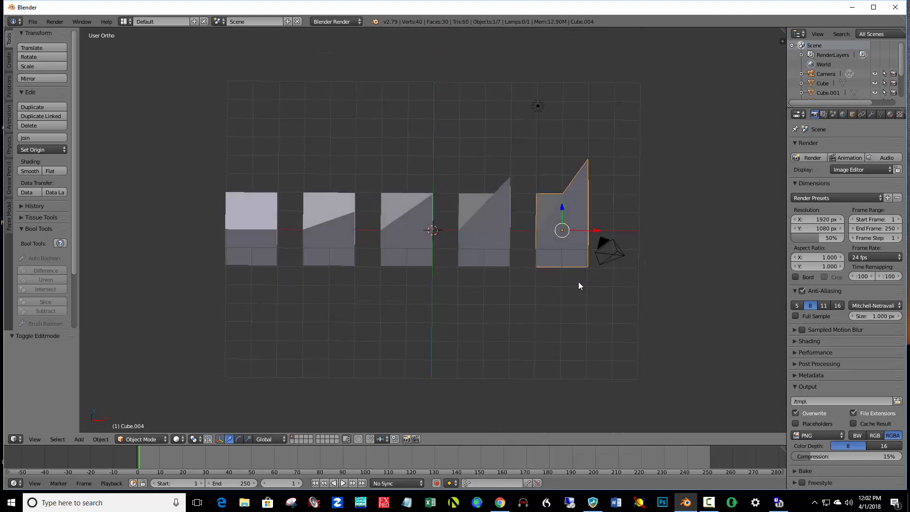
pyautogui.keyDown('shift'); pyautogui.rightClick(500, 232); pyautogui.keyUp('shift')
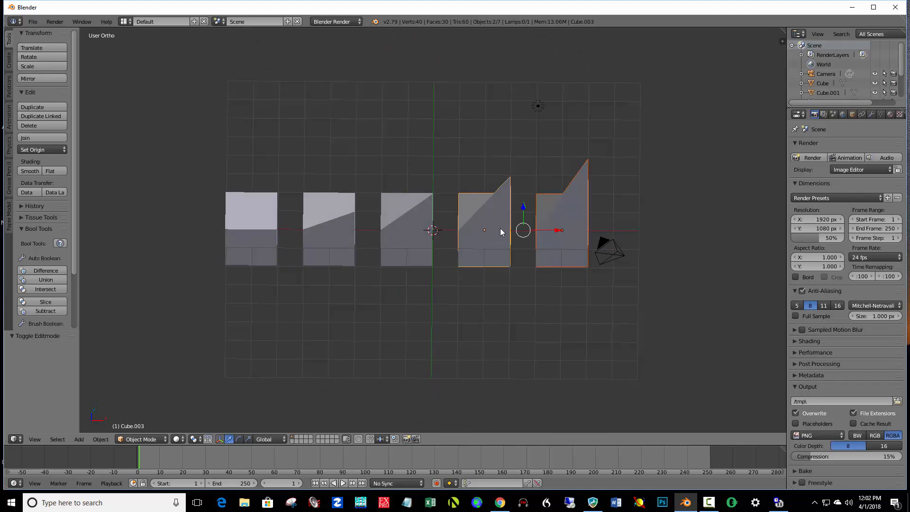
pyautogui.keyDown('shift'); pyautogui.rightClick(416, 232); pyautogui.keyUp('shift')
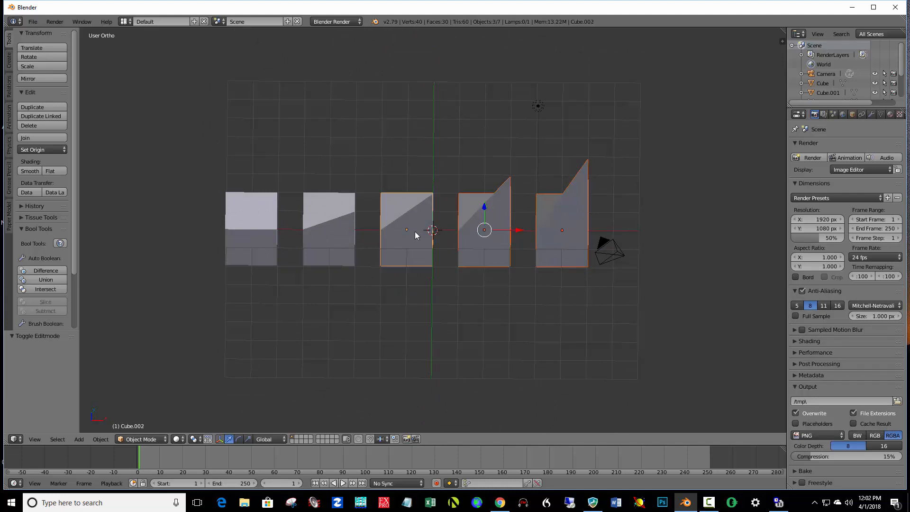
pyautogui.keyDown('shift'); pyautogui.rightClick(340, 228); pyautogui.keyUp('shift')
pyautogui.keyDown('shift'); pyautogui.rightClick(248, 229); pyautogui.keyUp('shift')
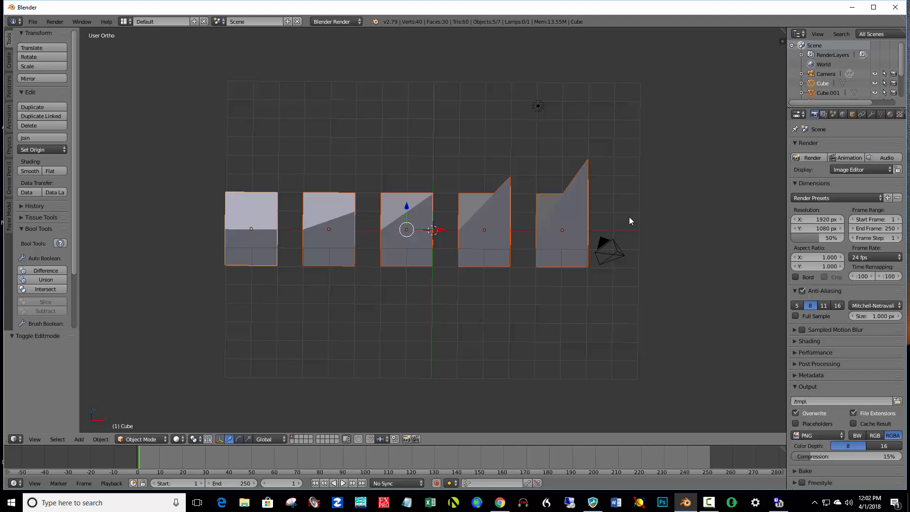
pyautogui.press('KP_7')
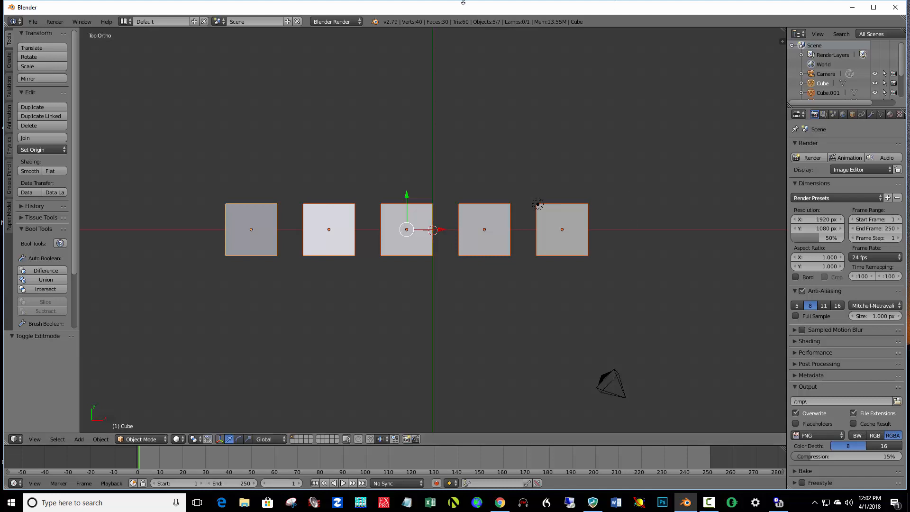
pyautogui.hotkey('shift', 'd')
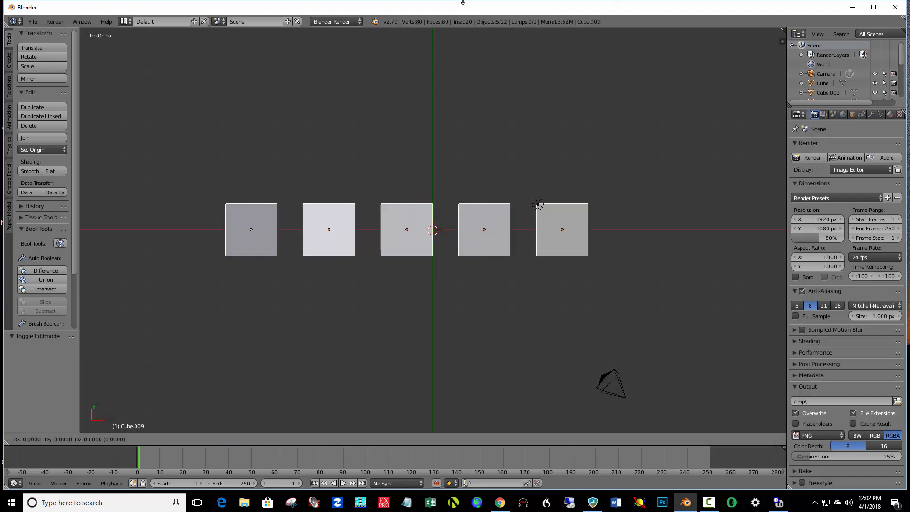
pyautogui.press('y')
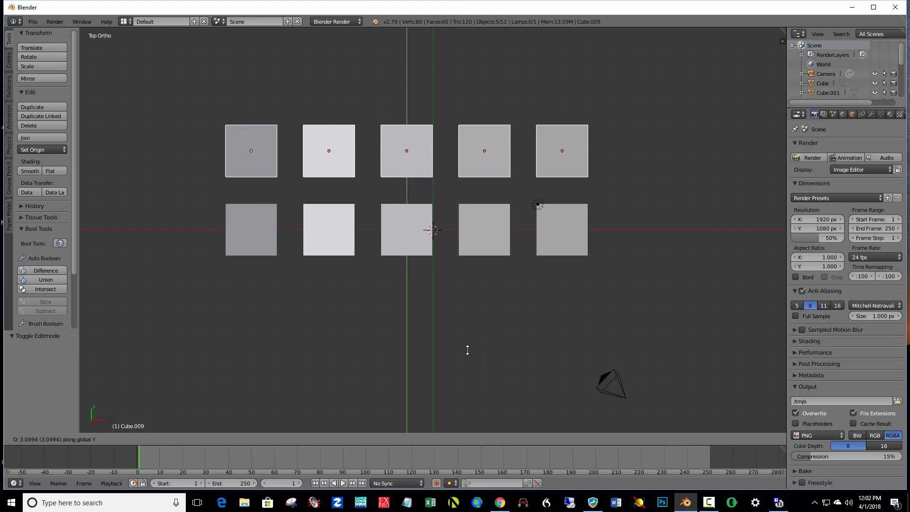
pyautogui.click(467, 353)
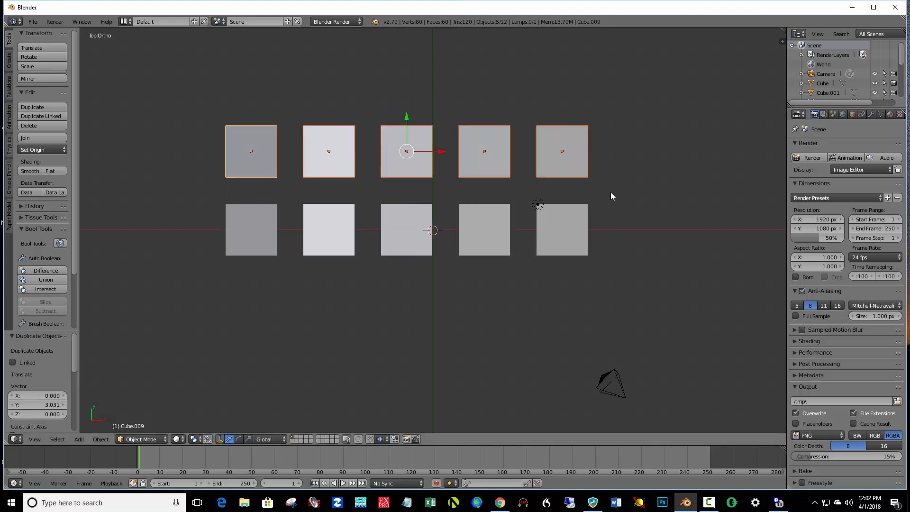
# - Repeat the row duplication along Y three more times to form a five-by-five grid
pyautogui.keyDown('shift'); pyautogui.moveTo(610, 192); pyautogui.dragTo(628, 331, button='middle'); pyautogui.keyUp('shift')
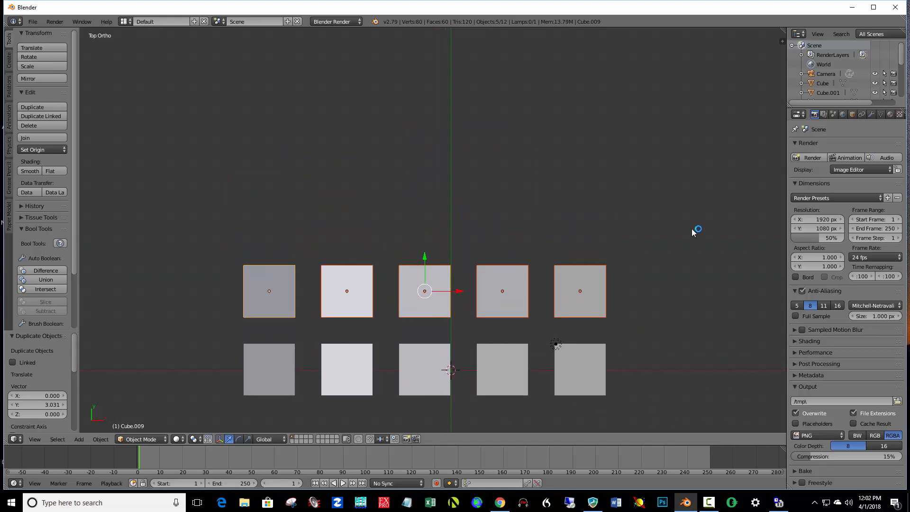
pyautogui.hotkey('shift', 'r')
pyautogui.hotkey('shift', 'r')
pyautogui.hotkey('shift', 'r')
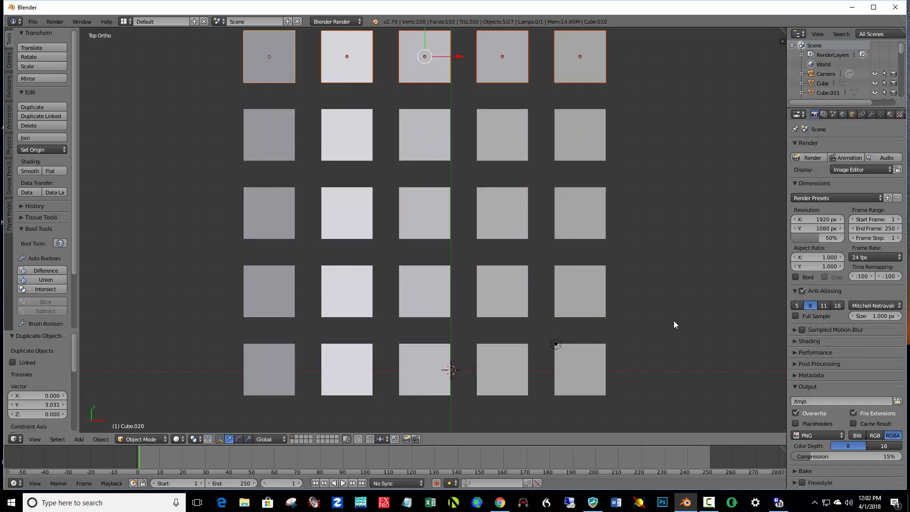
# - Select the lamp, show its light settings and switch the render engine to Cycles Render
pyautogui.moveTo(674, 323); pyautogui.dragTo(693, 236, button='middle')
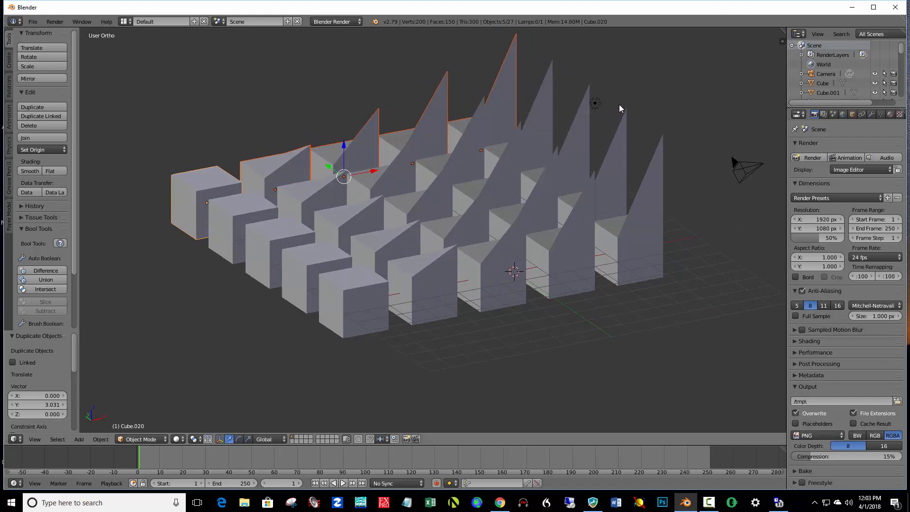
pyautogui.rightClick(595, 103)
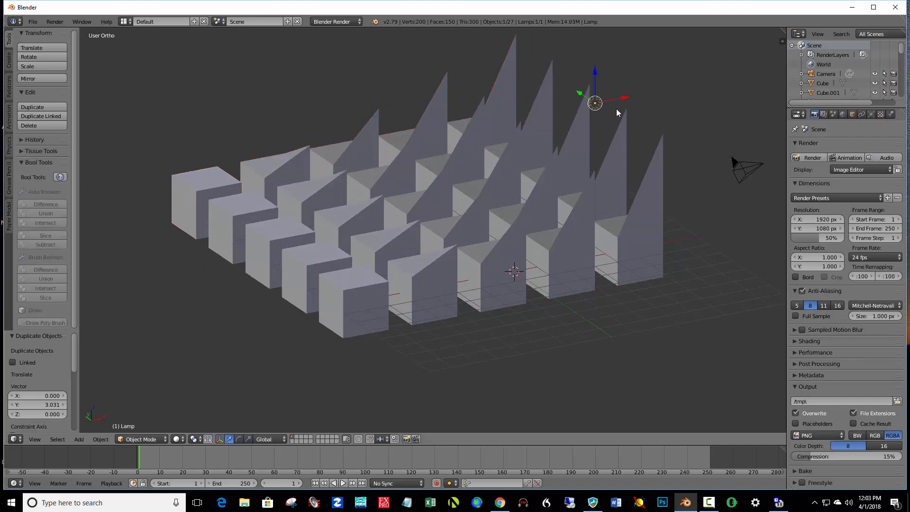
pyautogui.click(871, 114)
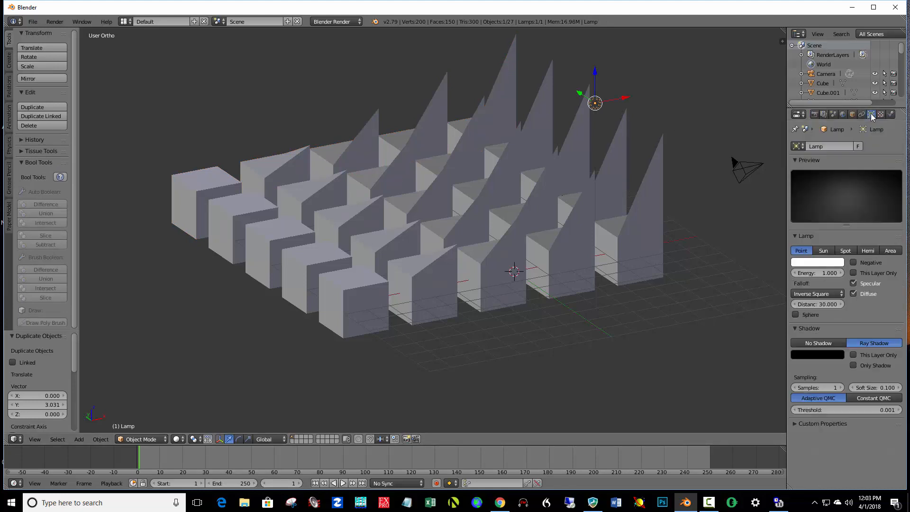
pyautogui.click(335, 24)
pyautogui.click(331, 54)
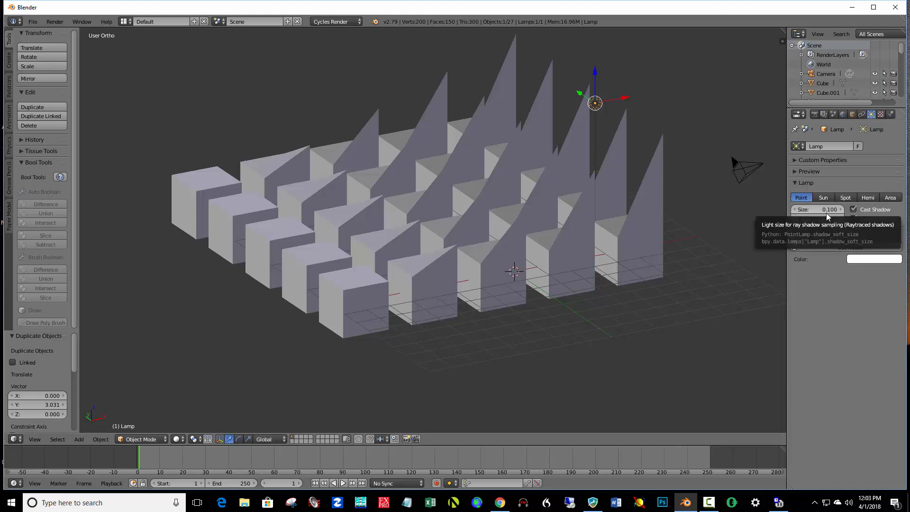
# - Enable nodes for the lamp and set its emission strength to 4000
pyautogui.click(843, 247)
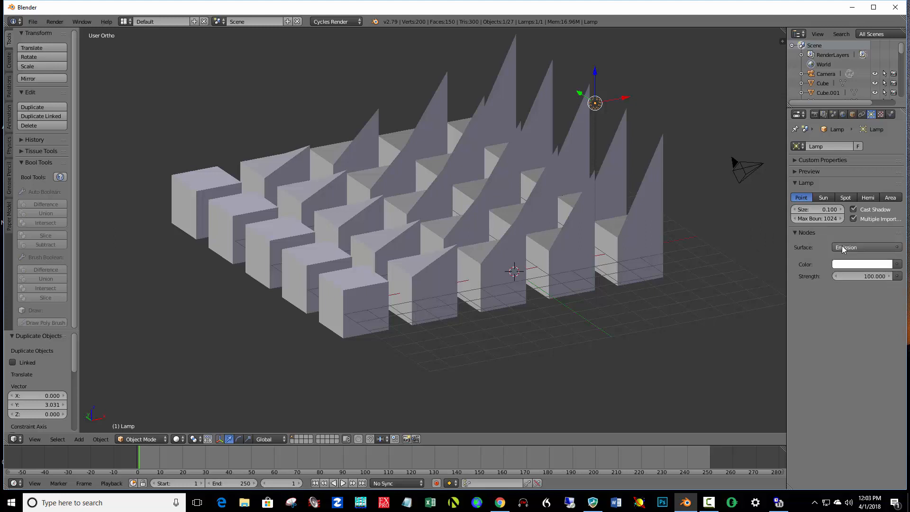
pyautogui.click(866, 278)
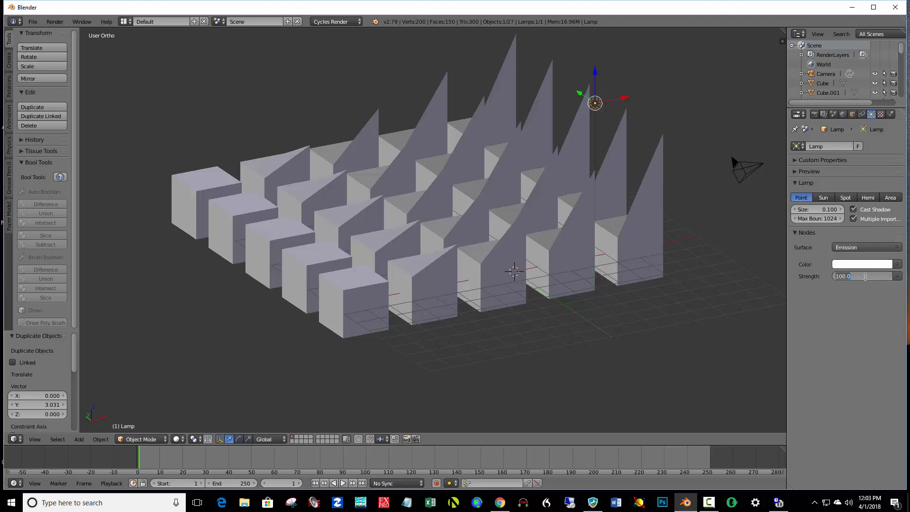
pyautogui.write('400')
pyautogui.press('Return')
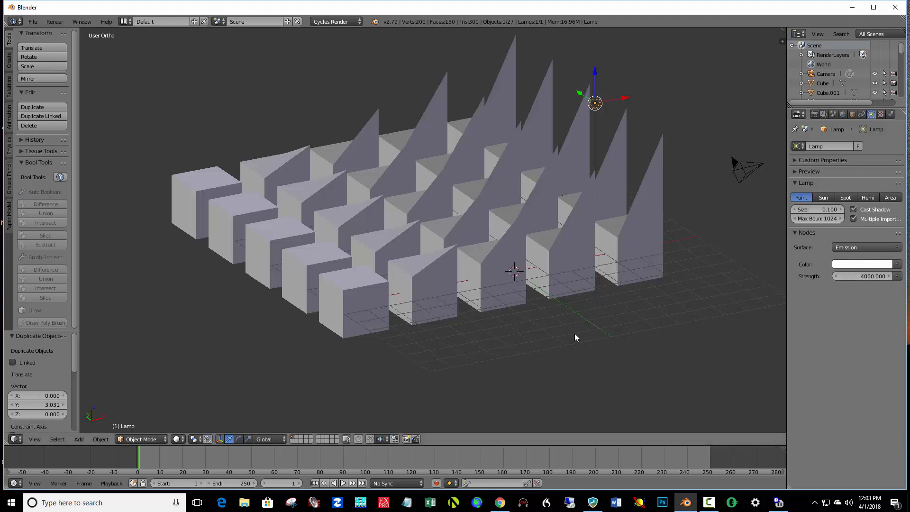
# - Preview the lit grid in Rendered viewport shading from several angles and return to Solid shading
pyautogui.click(184, 438)
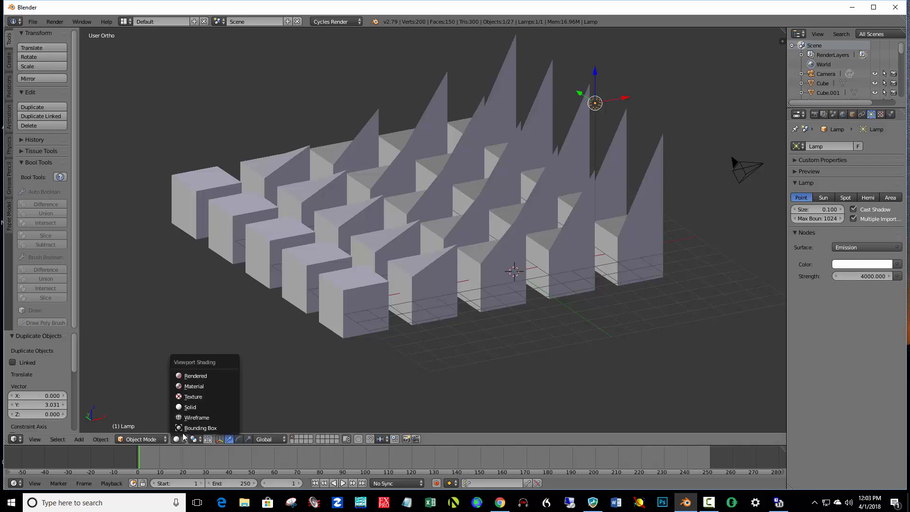
pyautogui.click(194, 375)
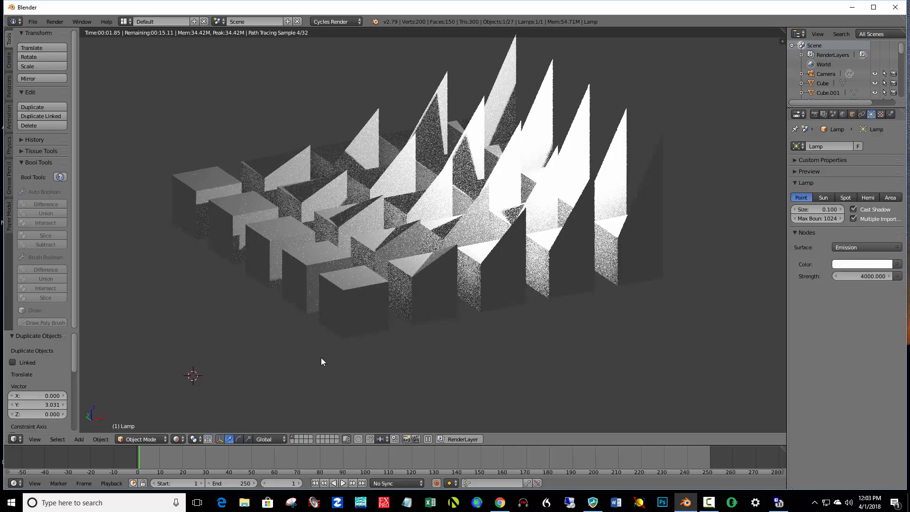
pyautogui.moveTo(326, 357); pyautogui.dragTo(387, 363, button='middle')
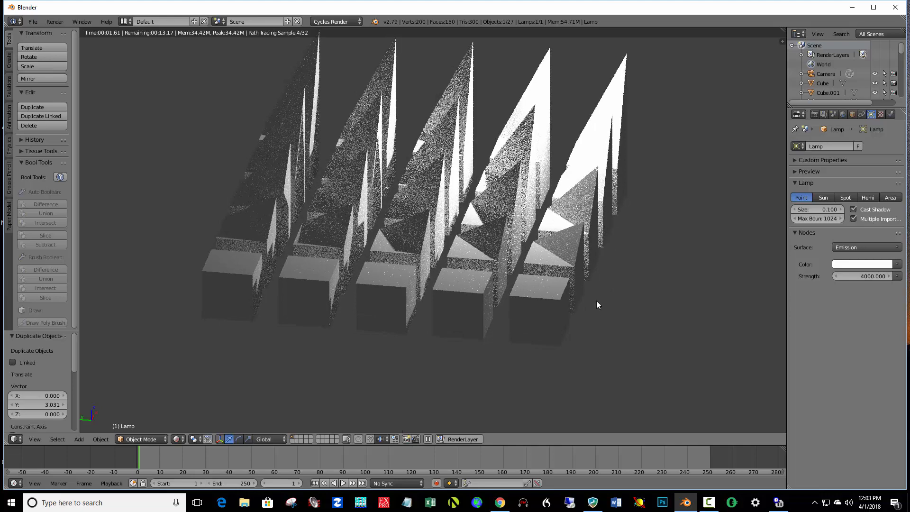
pyautogui.moveTo(596, 300); pyautogui.dragTo(576, 311, button='middle')
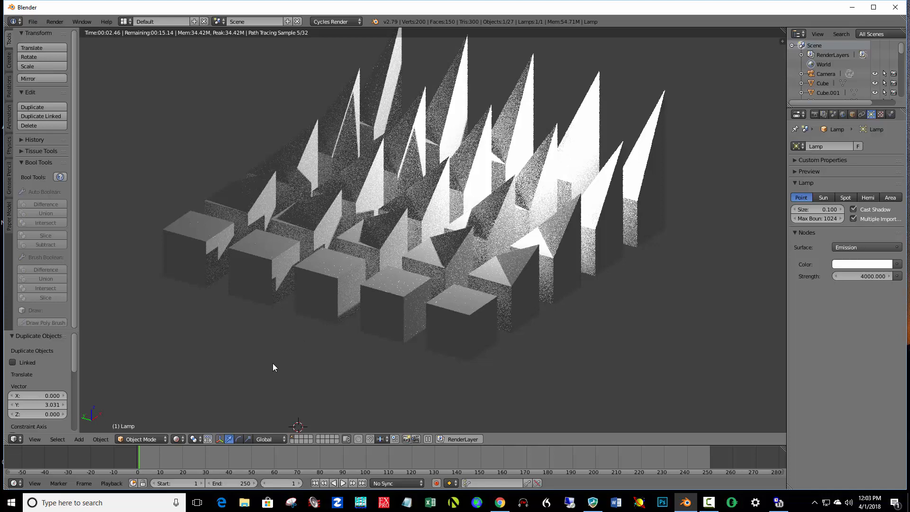
pyautogui.click(183, 440)
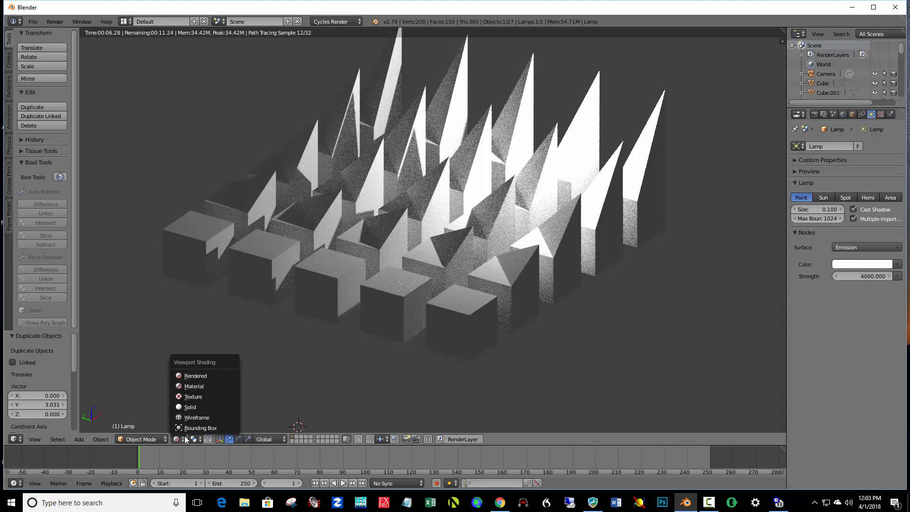
pyautogui.click(190, 407)
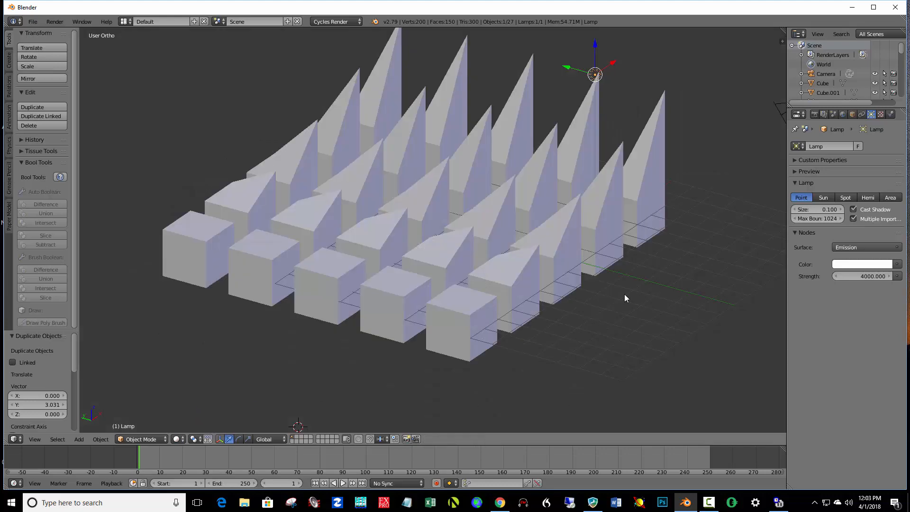
# - In right view, move the lamp about 5.58 units along Y and raise it about 4.66 units along Z
pyautogui.scroll(-2, 625, 298)
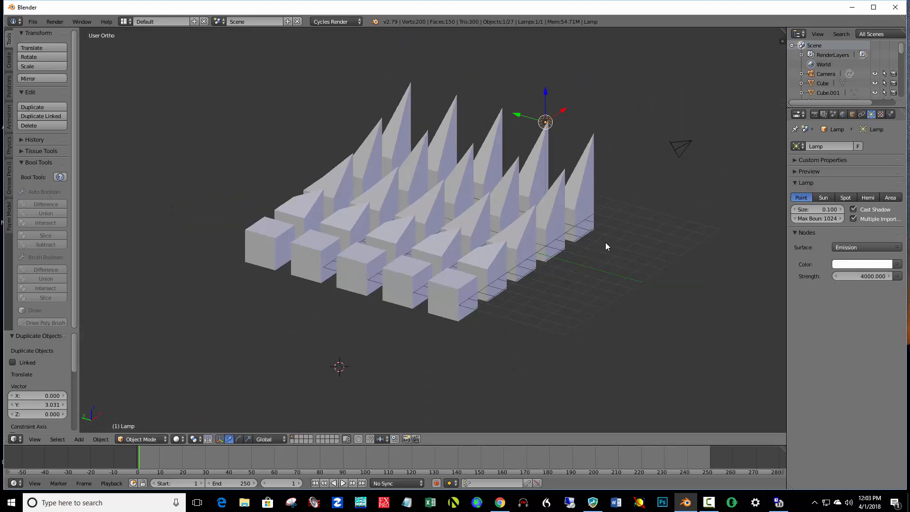
pyautogui.press('KP_3')
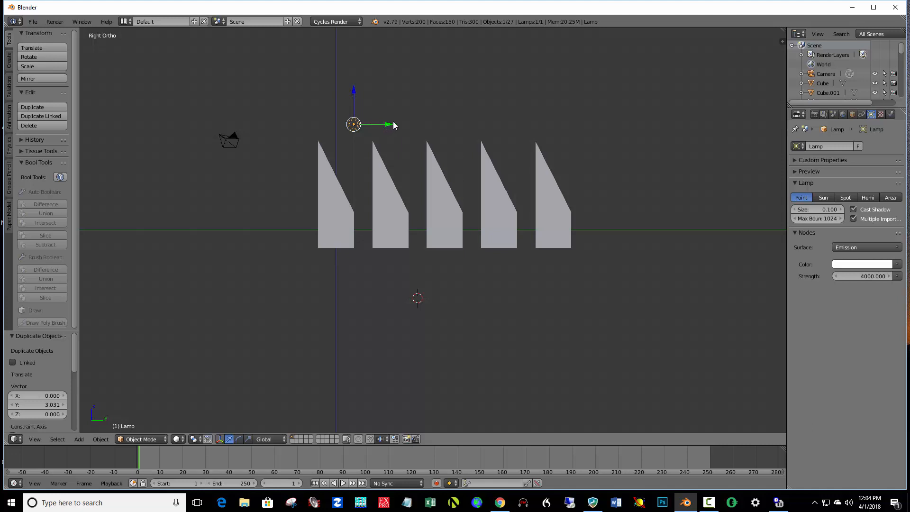
pyautogui.moveTo(393, 124); pyautogui.dragTo(492, 124)
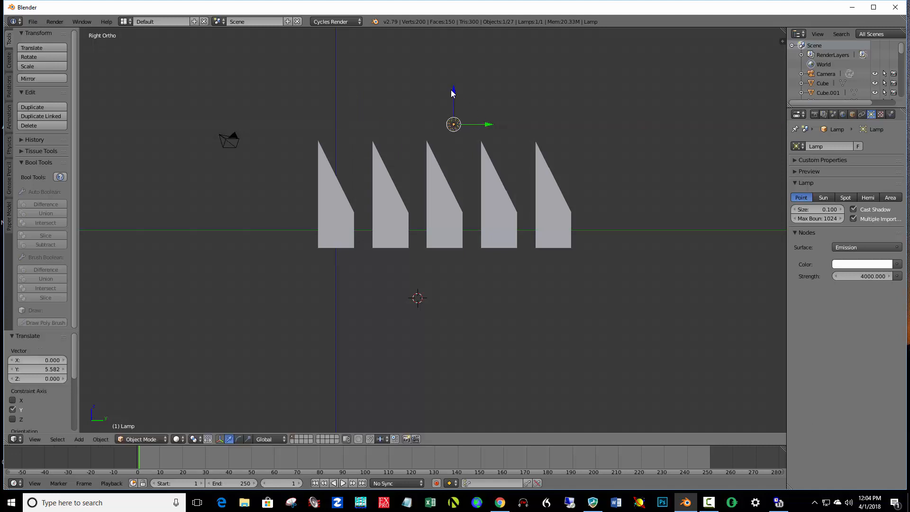
pyautogui.moveTo(455, 91); pyautogui.dragTo(467, 410)
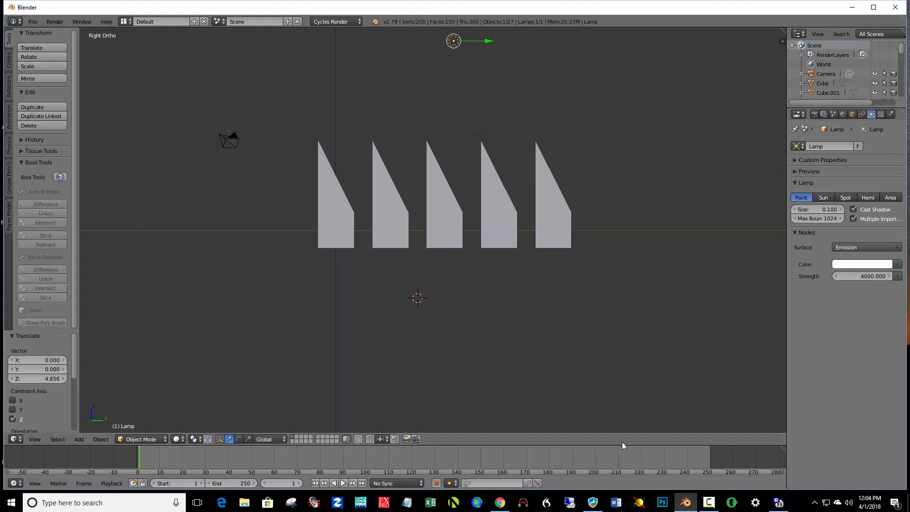
# - Move the lamp about -5.03 units along X and switch to front view
pyautogui.moveTo(675, 391); pyautogui.dragTo(568, 395, button='middle')
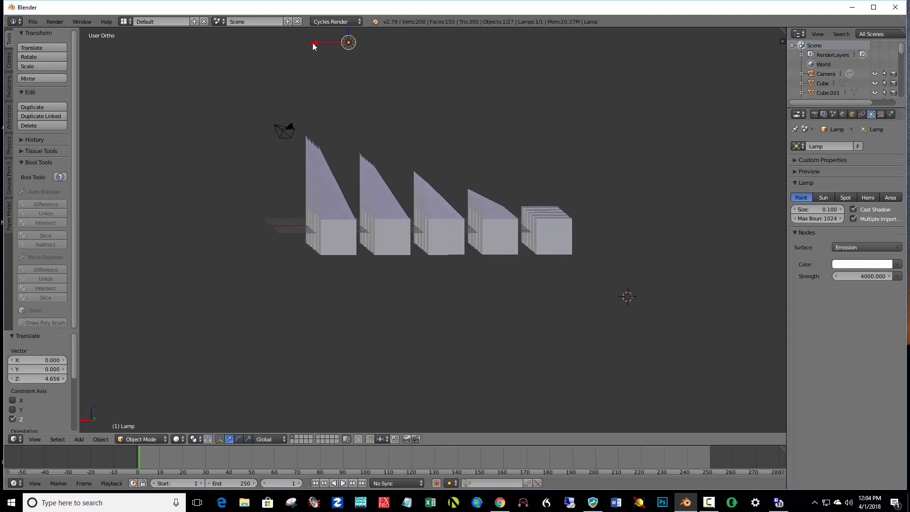
pyautogui.moveTo(313, 46); pyautogui.dragTo(403, 62)
pyautogui.moveTo(649, 246)
pyautogui.mouseDown(button='middle')
pyautogui.moveTo(656, 255)
pyautogui.moveTo(457, 248)
pyautogui.moveTo(564, 254)
pyautogui.moveTo(563, 276)
pyautogui.moveTo(568, 262)
pyautogui.mouseUp(button='middle')
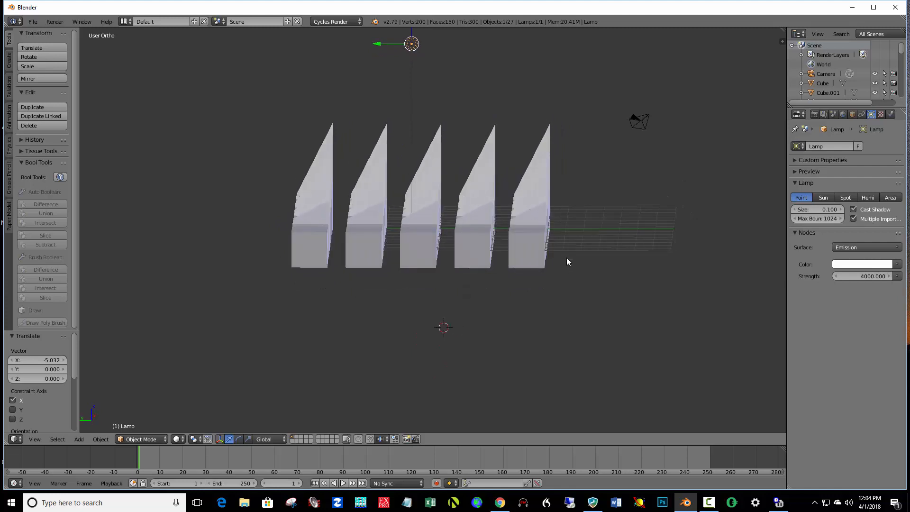
pyautogui.press('KP_1')
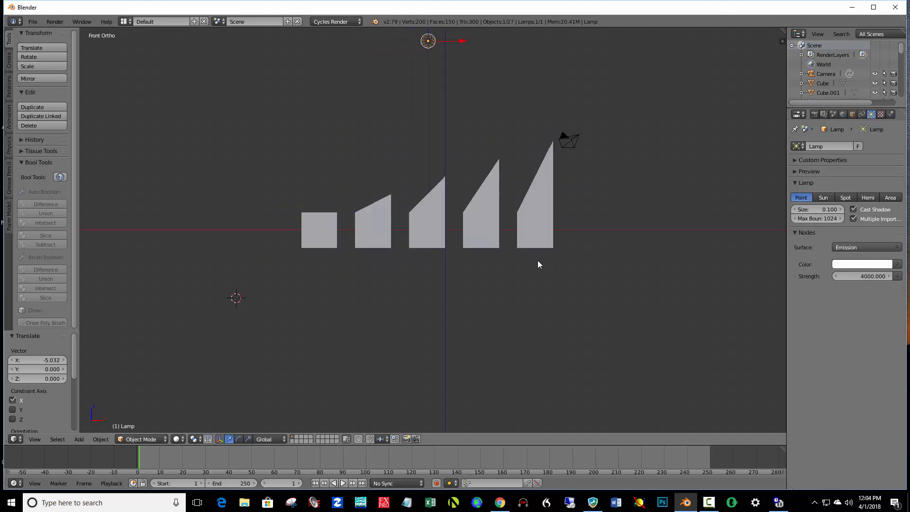
# - Place the 3D cursor at the base of the middle cube, add a plane there and scale it by 10
pyautogui.click(431, 248)
pyautogui.hotkey('shift', 'a')
pyautogui.moveTo(465, 269)
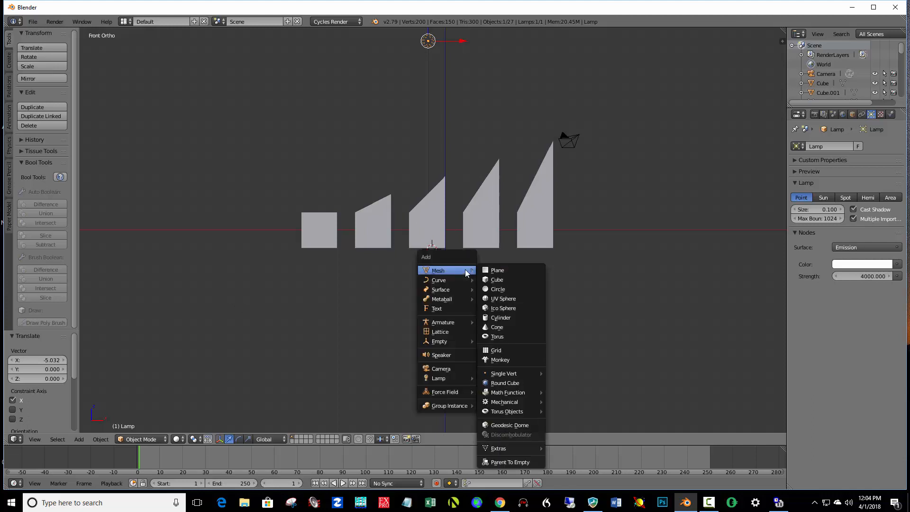
pyautogui.click(518, 274)
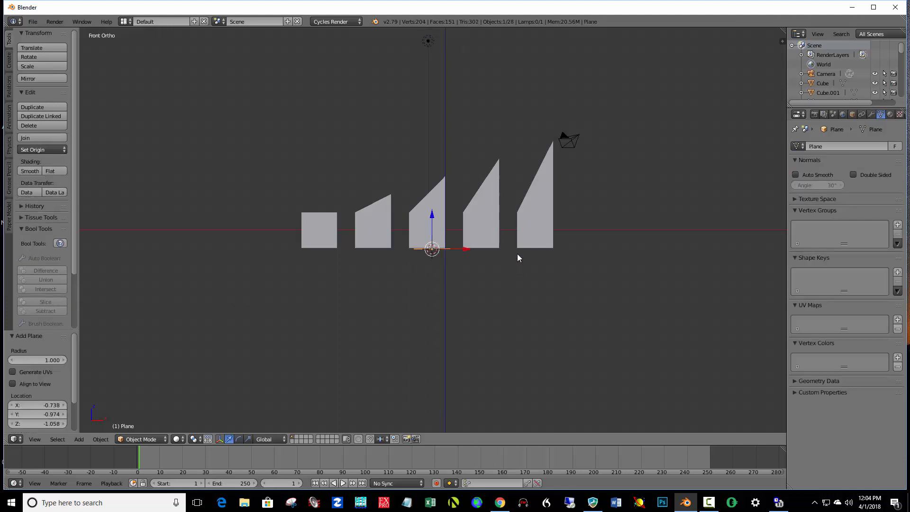
pyautogui.press('s')
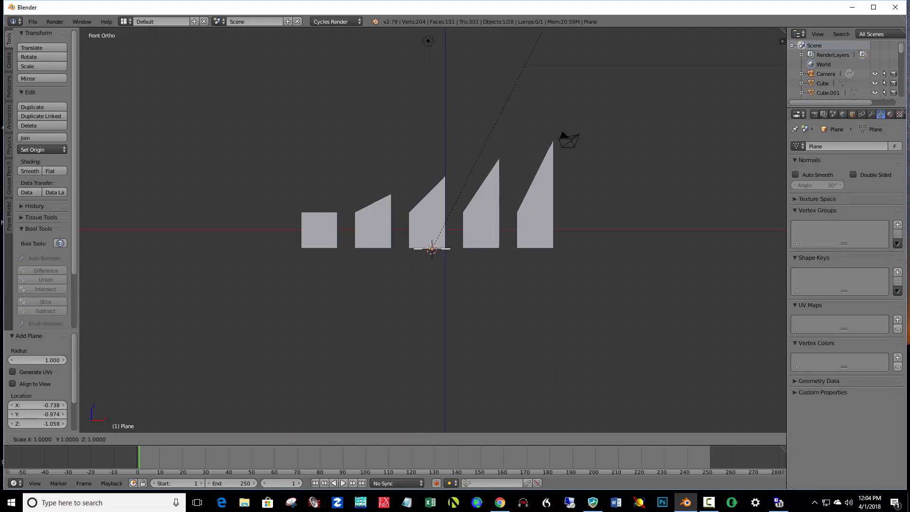
pyautogui.write('10')
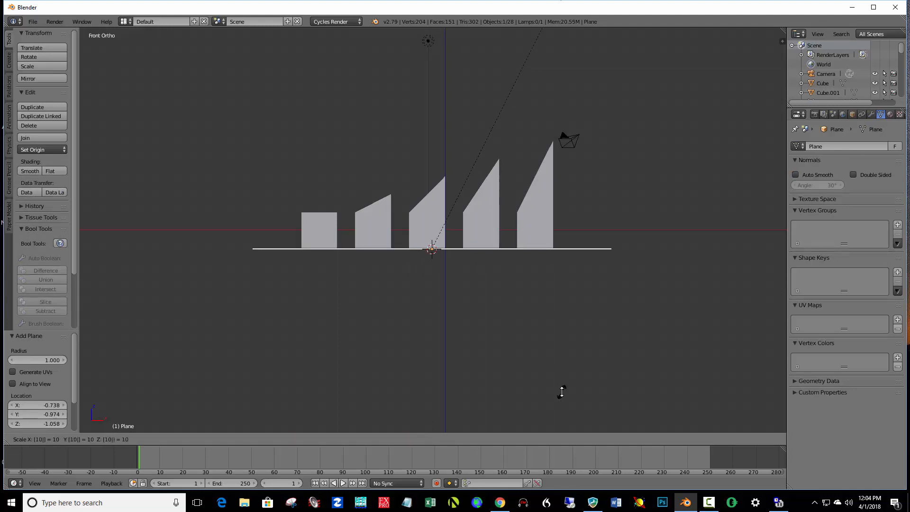
pyautogui.press('Return')
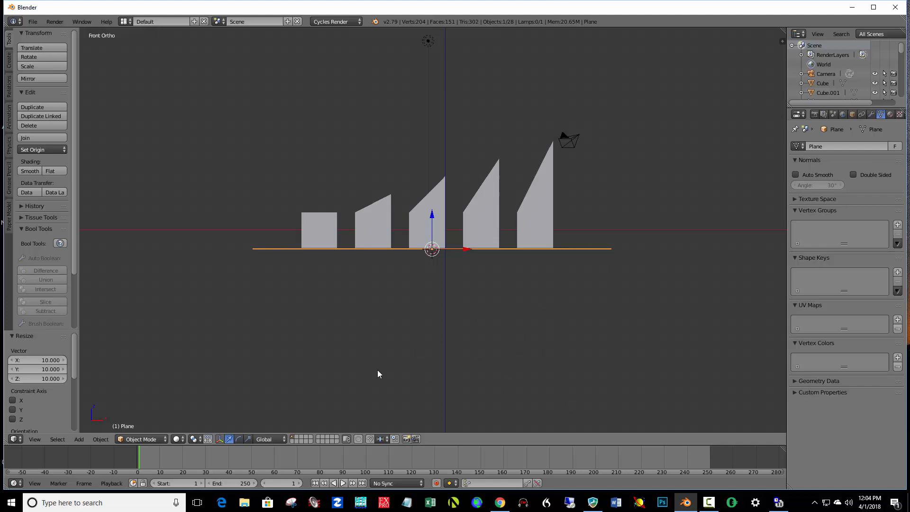
# - Preview the cubes and ground plane in Rendered viewport shading from an angle, and return to Solid shading
pyautogui.click(177, 438)
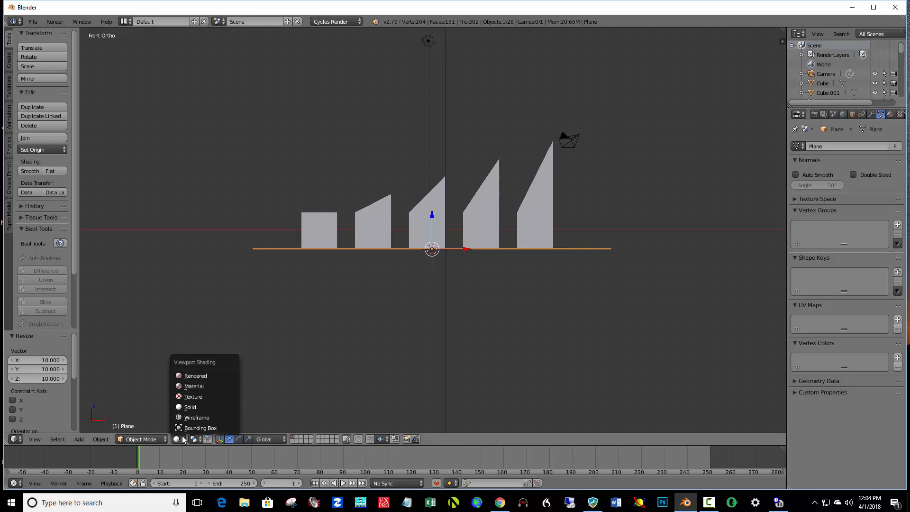
pyautogui.click(191, 377)
pyautogui.moveTo(338, 283); pyautogui.dragTo(467, 337, button='middle')
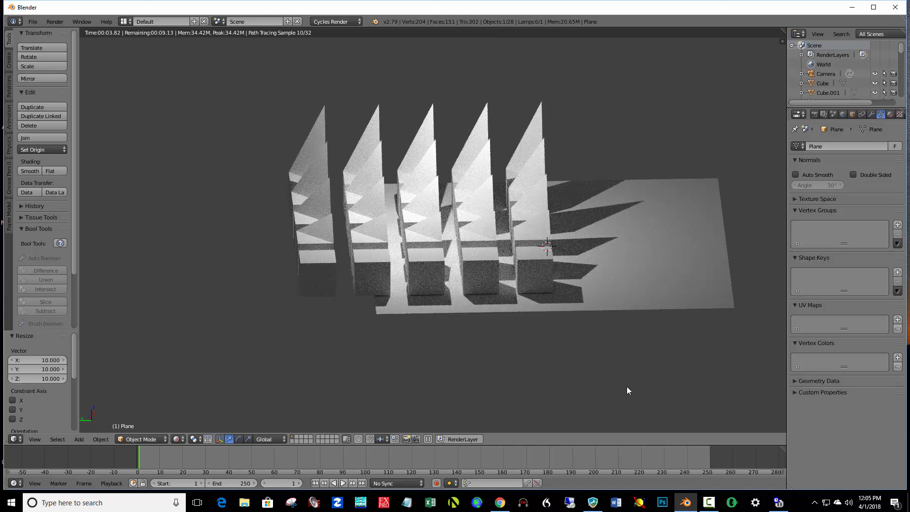
pyautogui.click(182, 441)
pyautogui.click(180, 407)
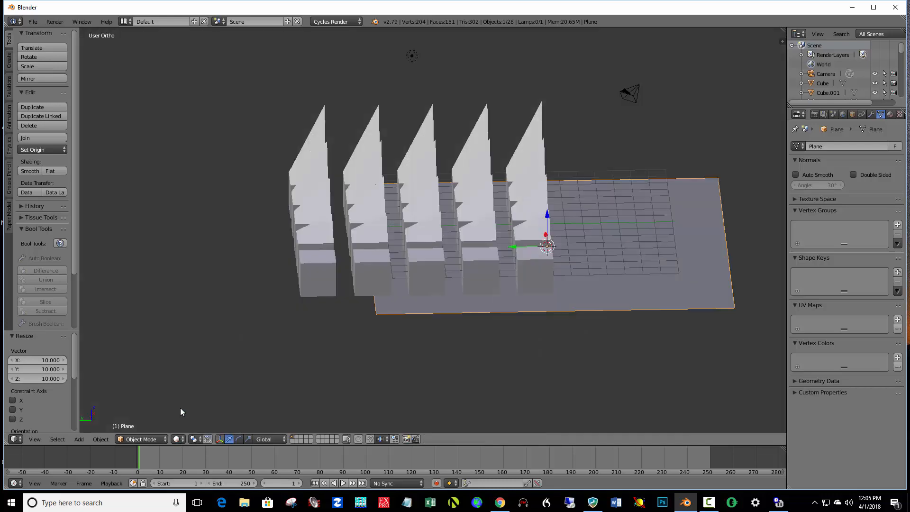
# - In right view, move the ground plane about 7.25 units along Y to centre it under the cubes
pyautogui.press('KP_3')
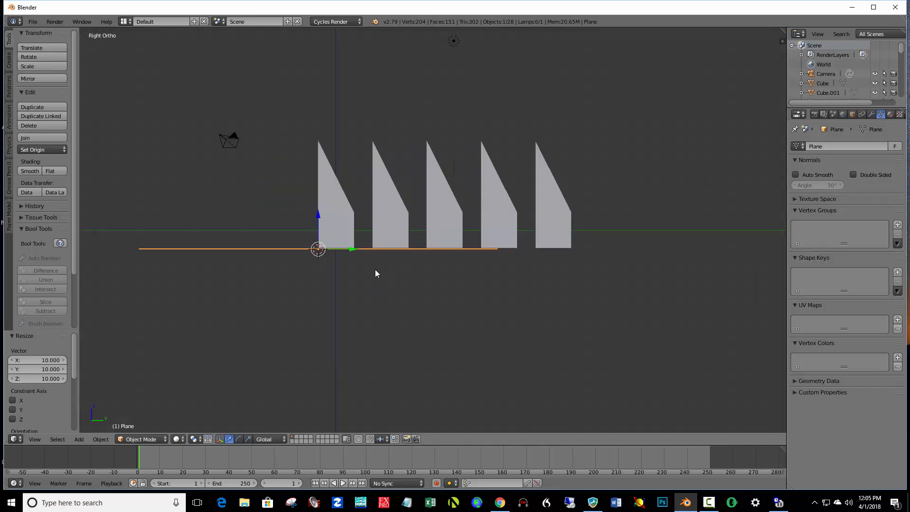
pyautogui.moveTo(355, 250); pyautogui.dragTo(484, 256)
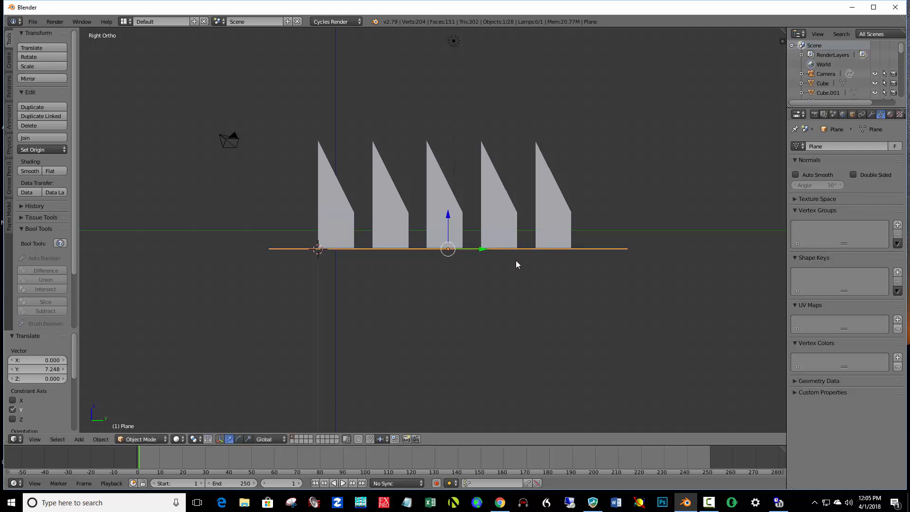
pyautogui.moveTo(696, 307); pyautogui.dragTo(550, 316, button='middle')
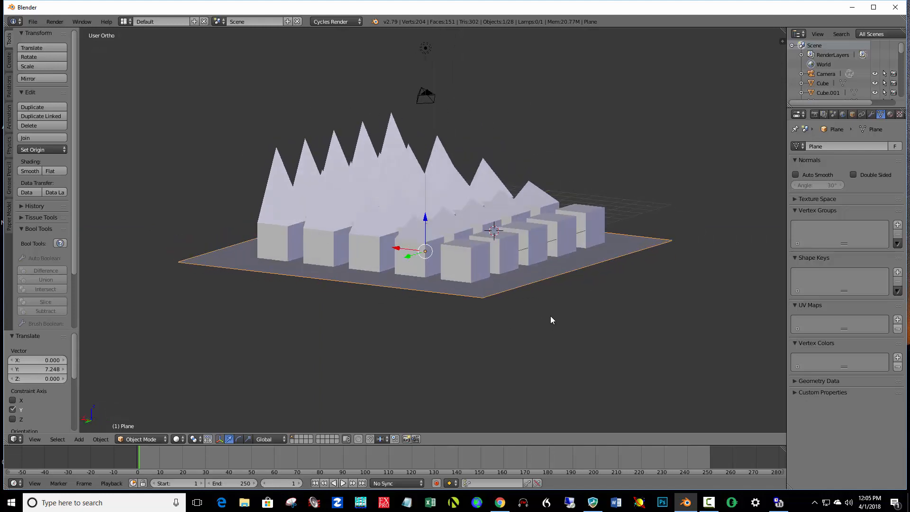
# - Set the world surface colour to black and view the grid in Rendered viewport shading
pyautogui.click(842, 115)
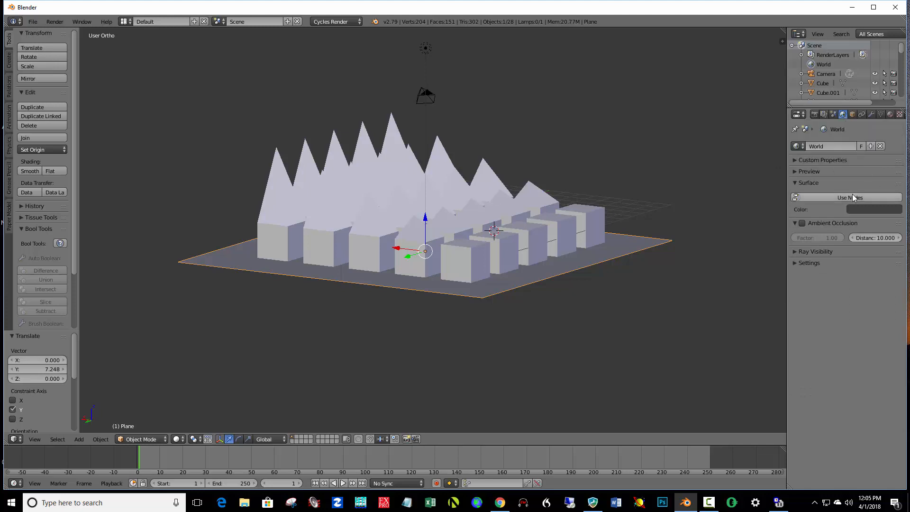
pyautogui.click(856, 209)
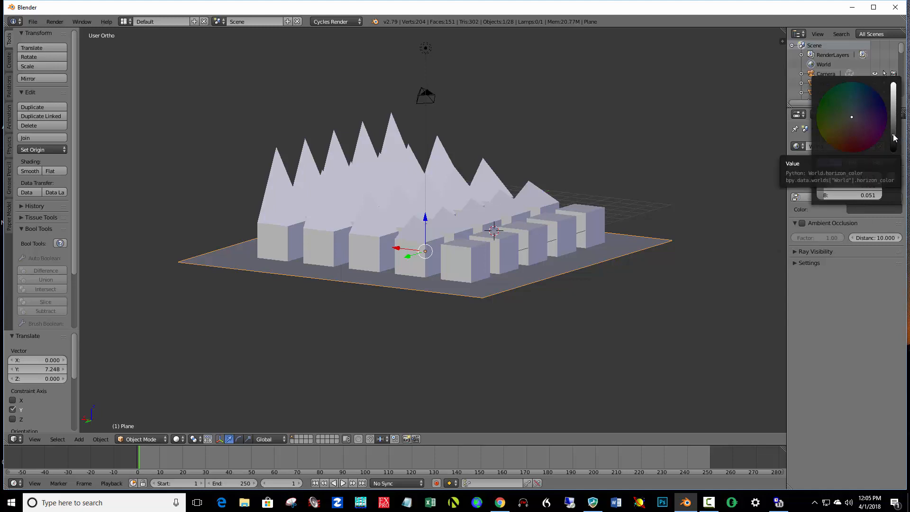
pyautogui.moveTo(895, 138); pyautogui.dragTo(894, 150)
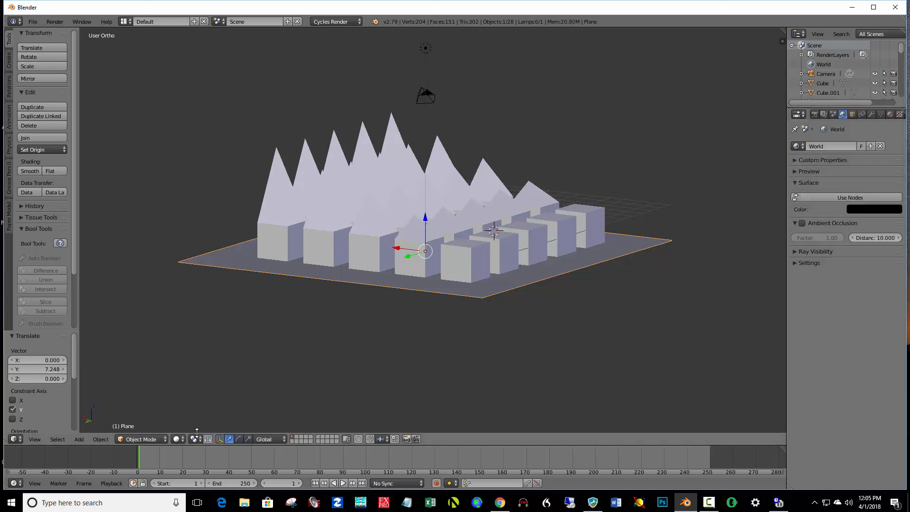
pyautogui.click(177, 438)
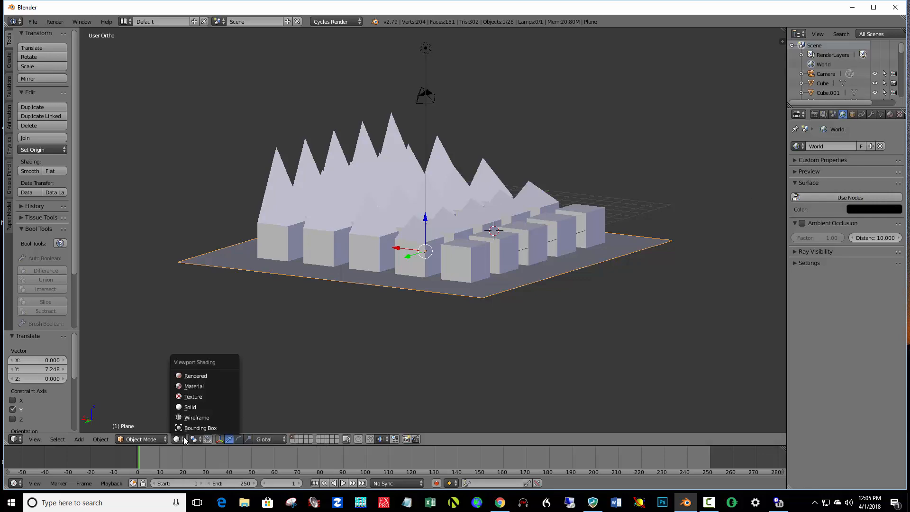
pyautogui.click(207, 374)
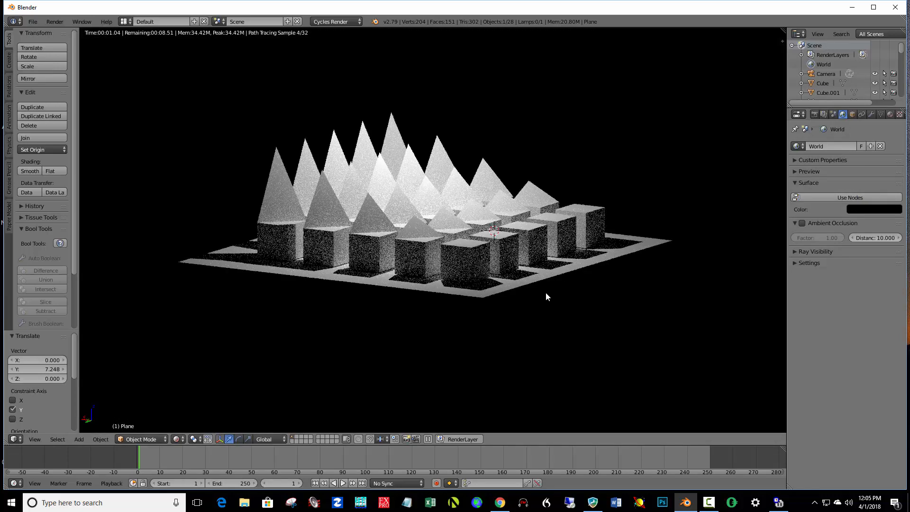
pyautogui.moveTo(550, 297); pyautogui.dragTo(620, 240, button='middle')
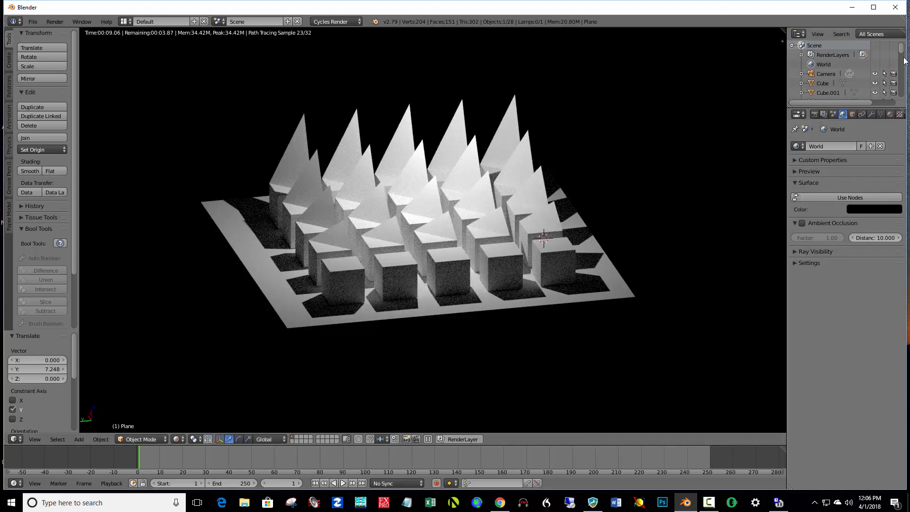
# - Select the lamp in the scene hierarchy and set its size to 2
pyautogui.moveTo(903, 51); pyautogui.dragTo(896, 96)
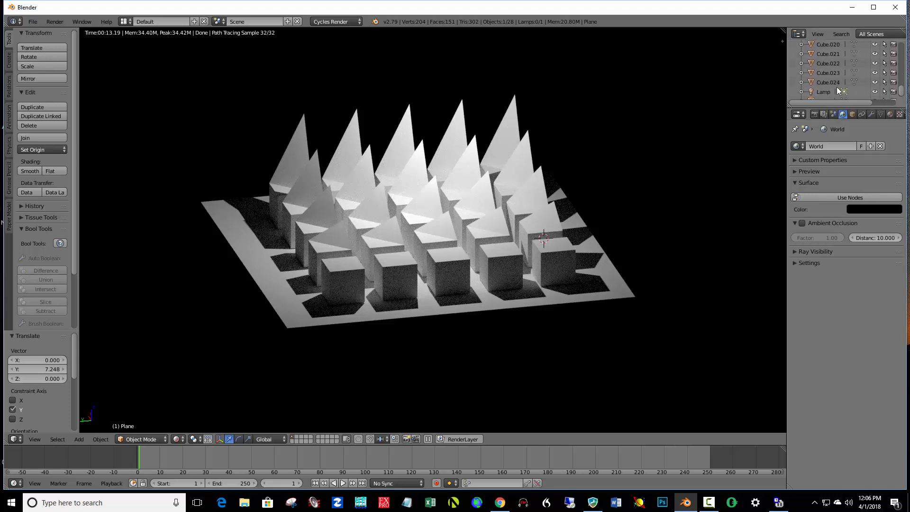
pyautogui.click(827, 91)
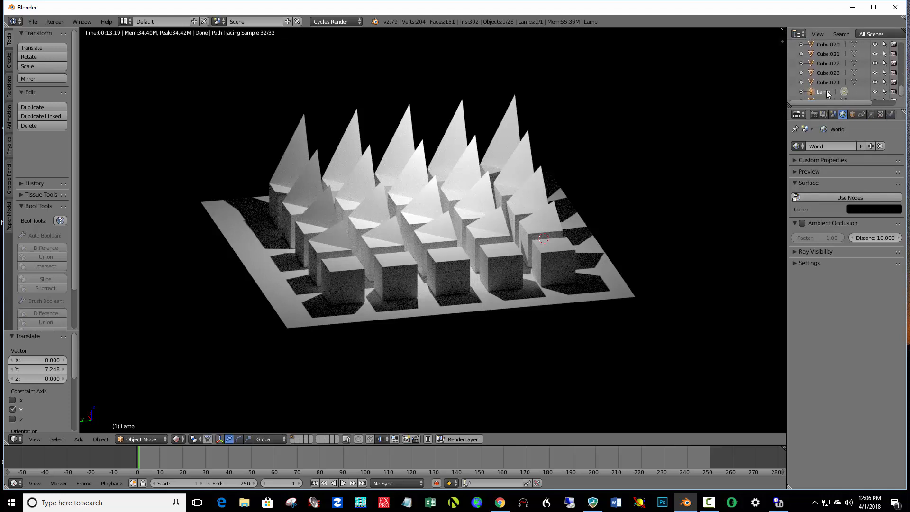
pyautogui.click(871, 114)
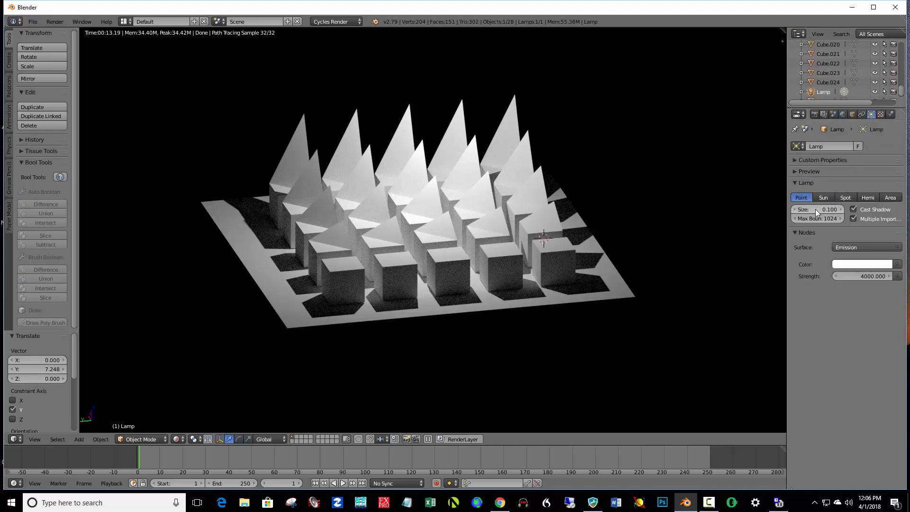
pyautogui.moveTo(815, 209)
pyautogui.mouseDown()
pyautogui.moveTo(853, 209)
pyautogui.moveTo(803, 213)
pyautogui.mouseUp()
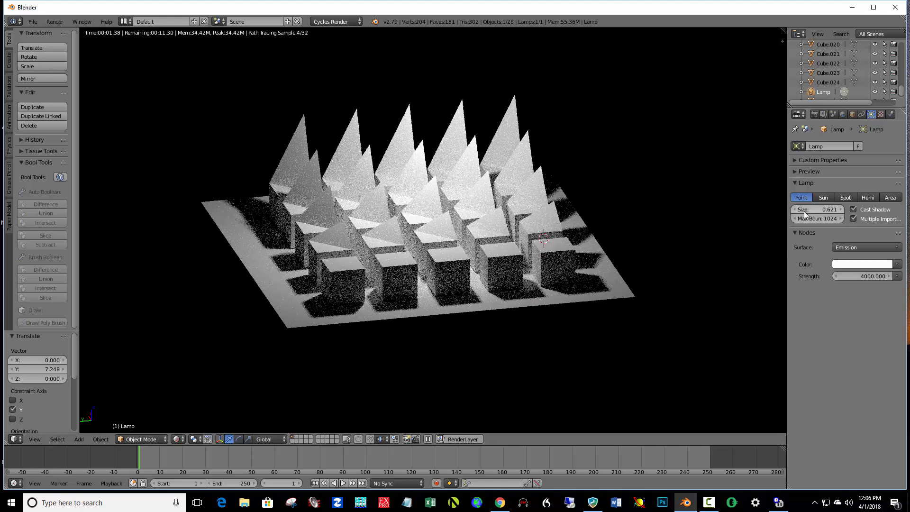
pyautogui.click(801, 209)
pyautogui.write('2')
pyautogui.press('Return')
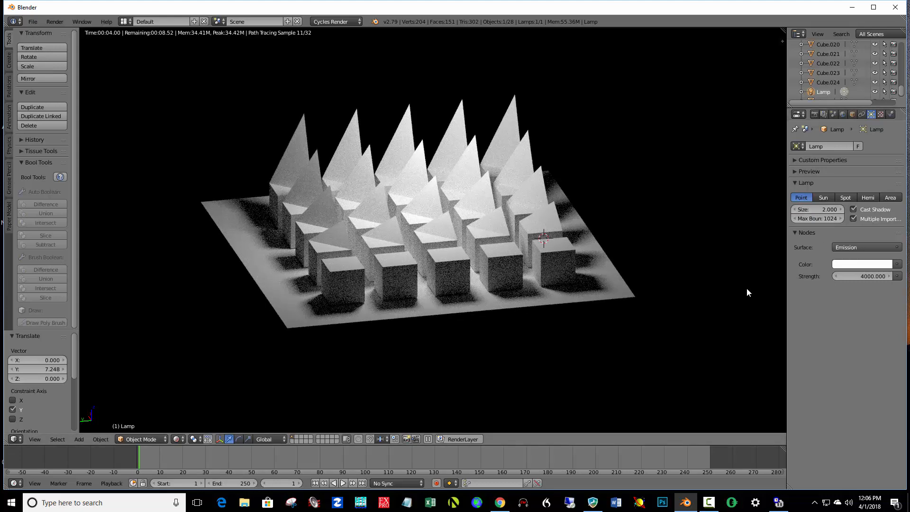
# - Tint the lamp's emission colour a pale warm peach and set its strength to 5000
pyautogui.click(847, 264)
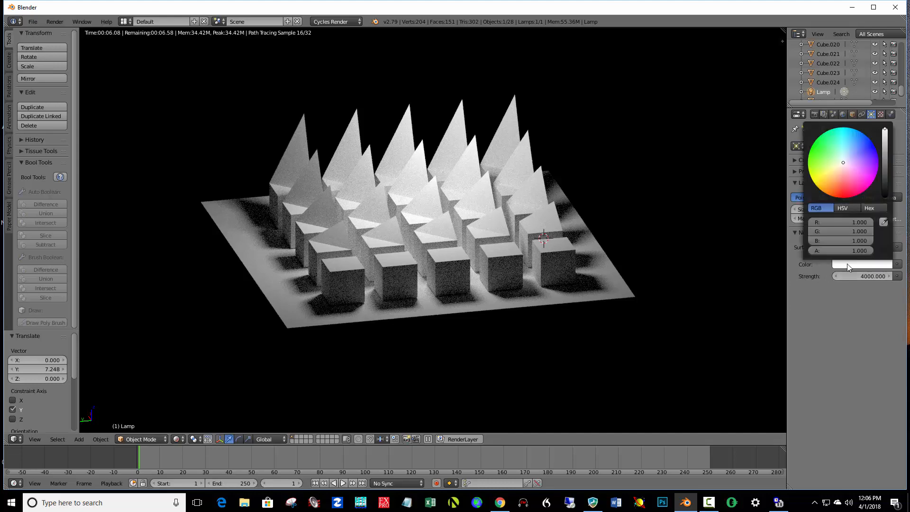
pyautogui.click(841, 168)
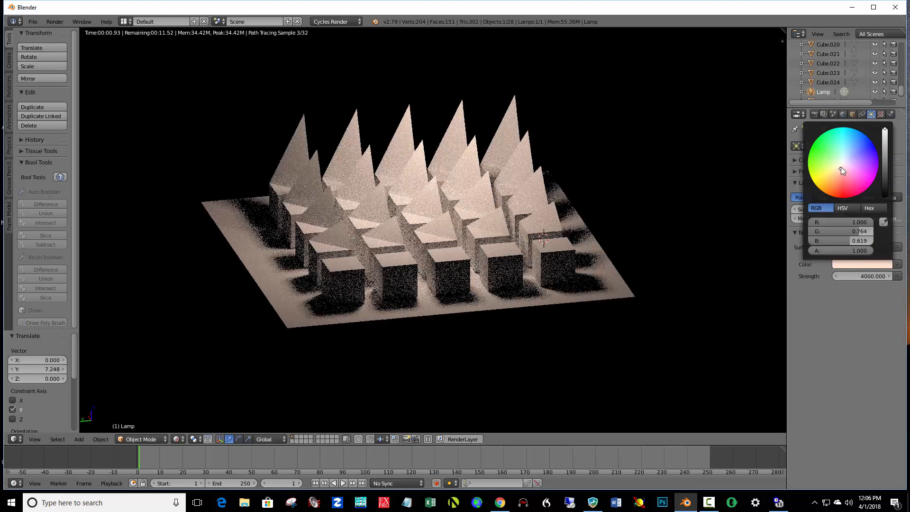
pyautogui.click(840, 167)
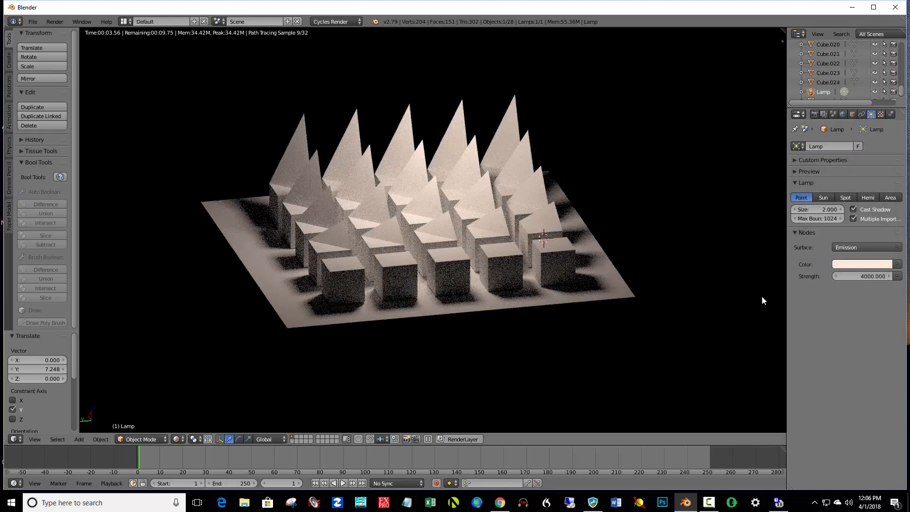
pyautogui.click(858, 277)
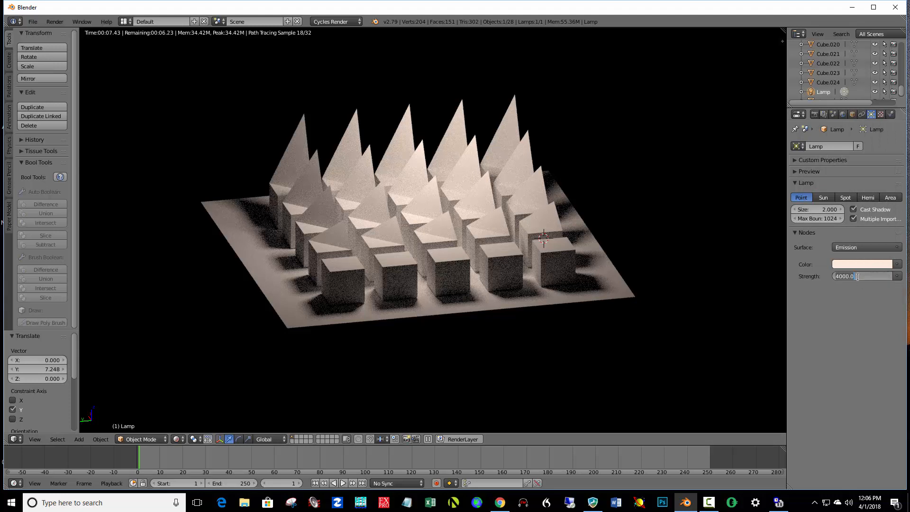
pyautogui.write('5')
pyautogui.press('Return')
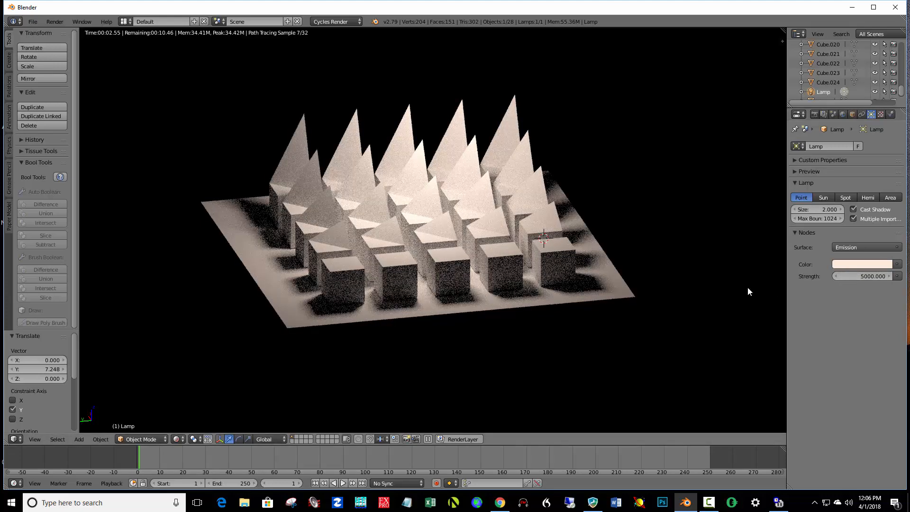
# - Examine the lighting and soft shadows on the rendered grid from several angles, including near ground level
pyautogui.moveTo(544, 319)
pyautogui.mouseDown(button='middle')
pyautogui.moveTo(550, 306)
pyautogui.moveTo(550, 327)
pyautogui.mouseUp(button='middle')
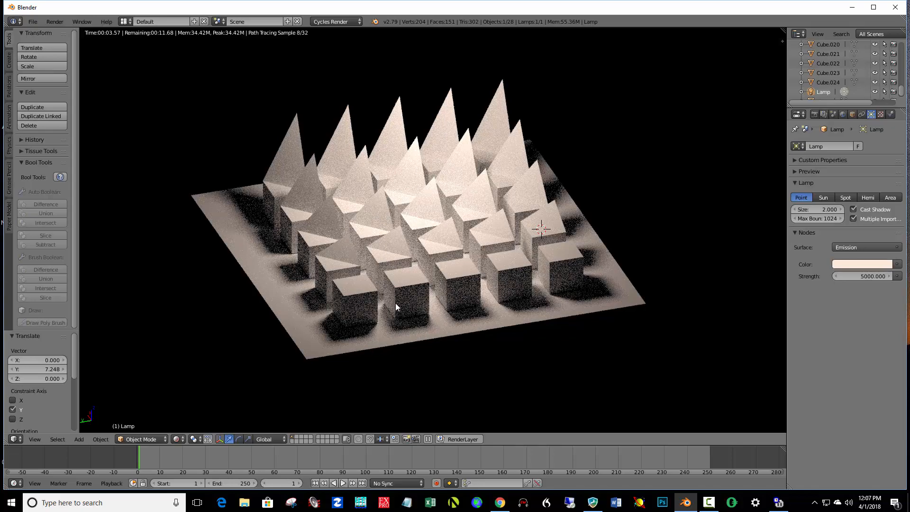
pyautogui.moveTo(397, 304); pyautogui.dragTo(431, 310, button='middle')
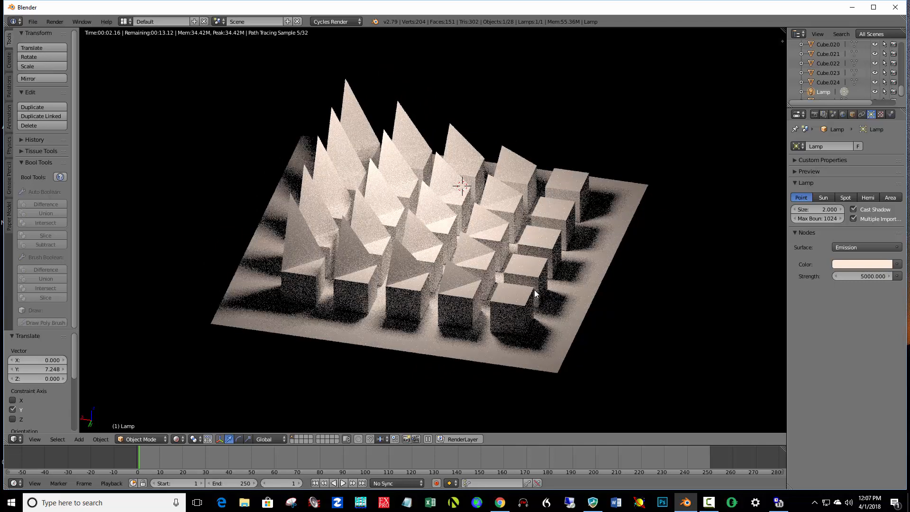
pyautogui.moveTo(535, 293); pyautogui.dragTo(402, 286, button='middle')
pyautogui.moveTo(479, 289)
pyautogui.mouseDown(button='middle')
pyautogui.moveTo(469, 287)
pyautogui.moveTo(477, 286)
pyautogui.mouseUp(button='middle')
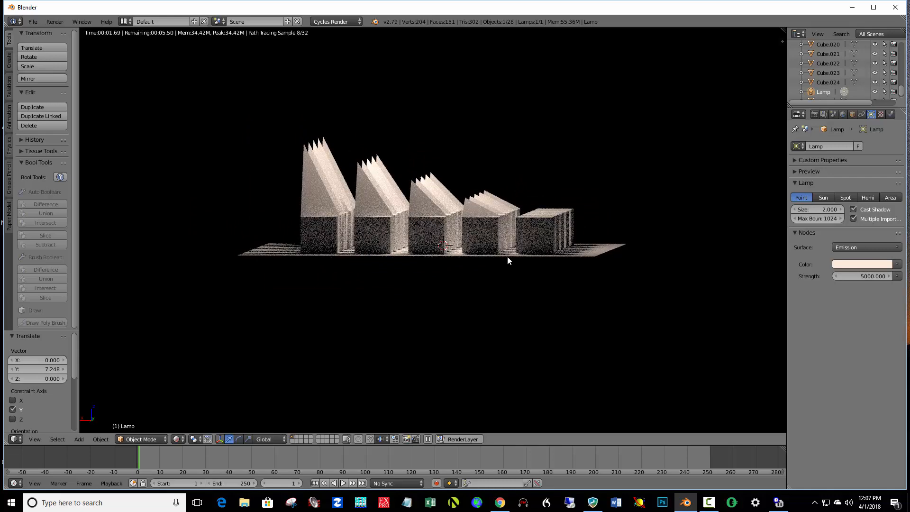
pyautogui.moveTo(551, 249); pyautogui.dragTo(553, 283, button='middle')
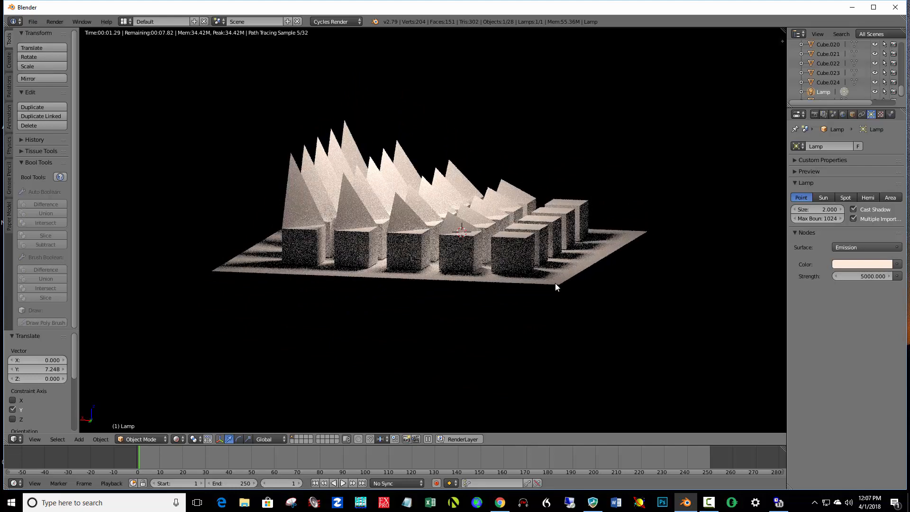
# - Lock the camera to the view and look at the scene through the camera
pyautogui.press('n')
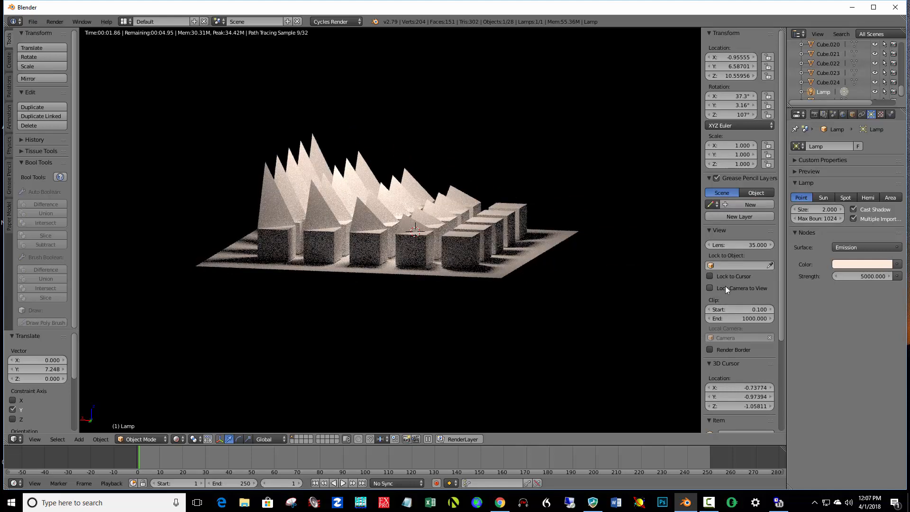
pyautogui.click(710, 287)
pyautogui.press('n')
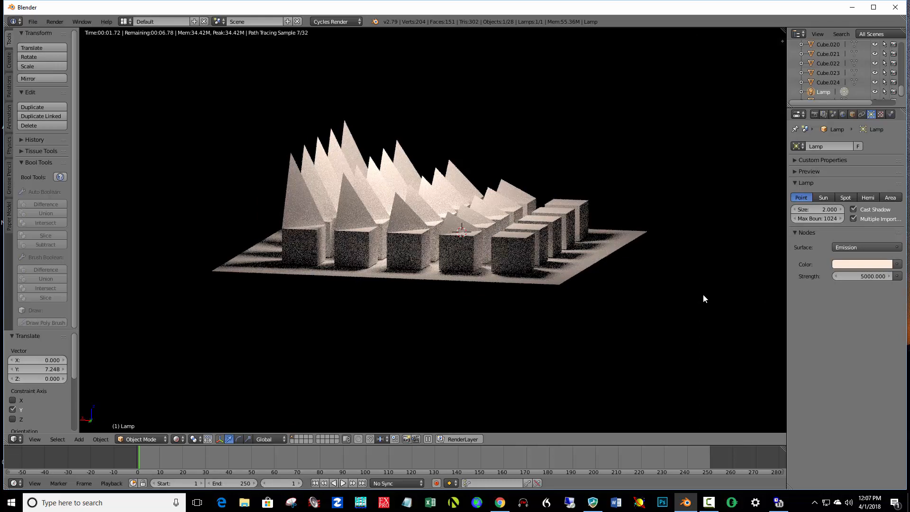
pyautogui.press('KP_0')
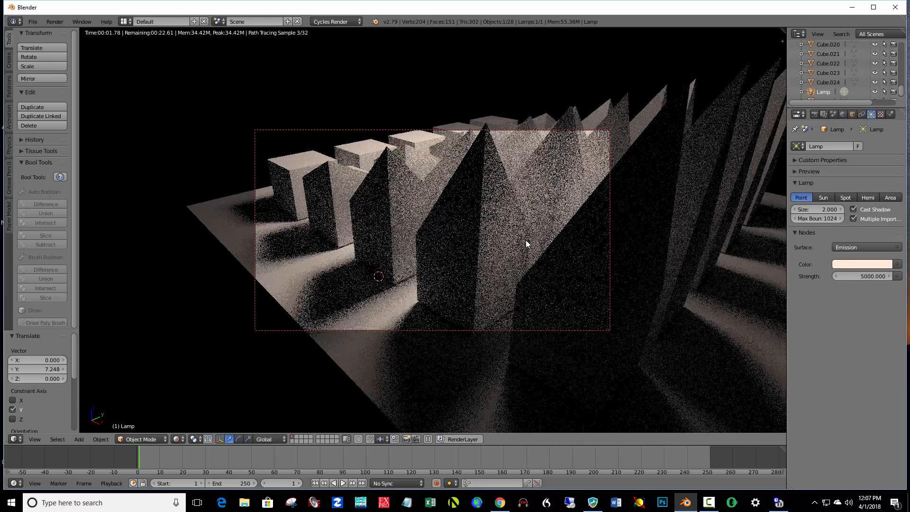
# - Move the camera back and around to an elevated corner view, with a plain cube nearest and the tall spikes behind
pyautogui.scroll(-3, 526, 244)
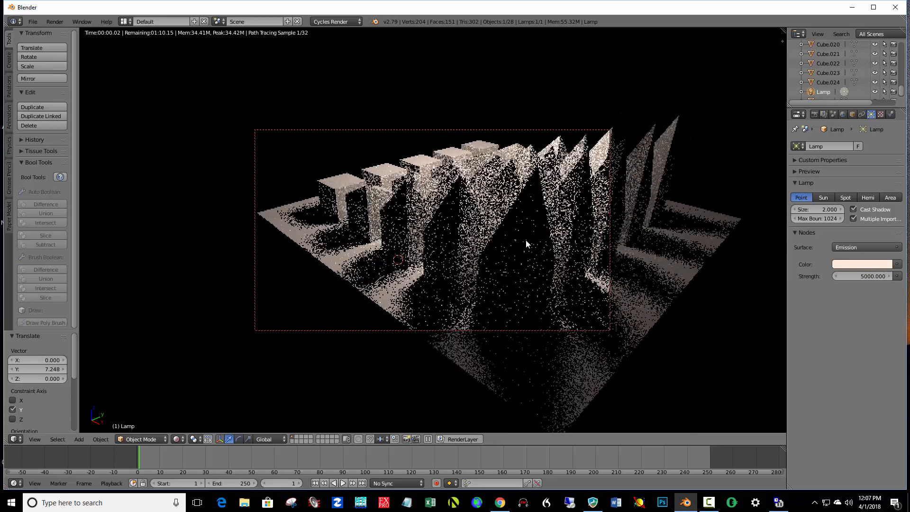
pyautogui.scroll(-3, 527, 244)
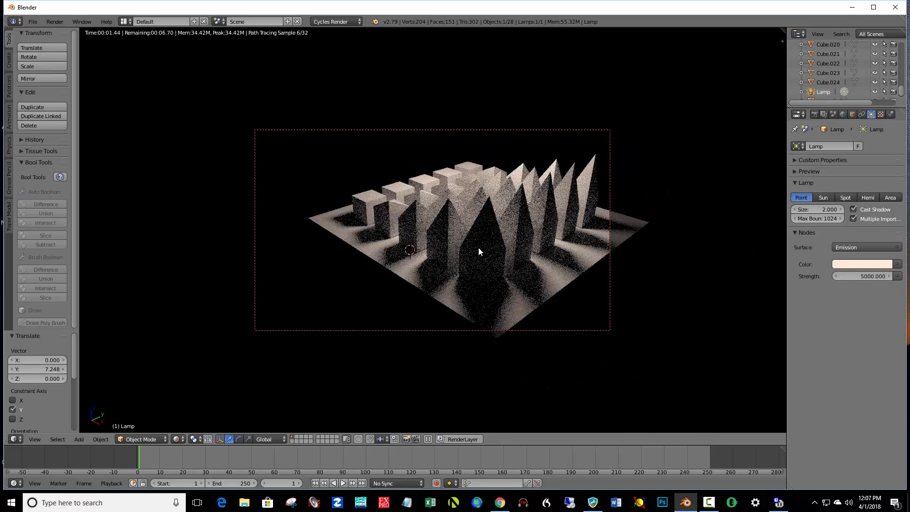
pyautogui.moveTo(479, 252); pyautogui.dragTo(561, 246, button='middle')
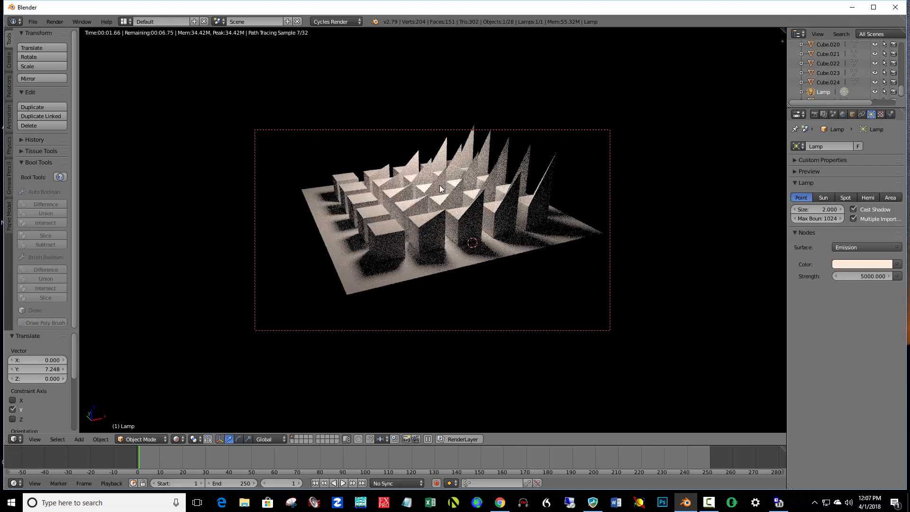
pyautogui.moveTo(439, 188); pyautogui.dragTo(438, 213, button='middle')
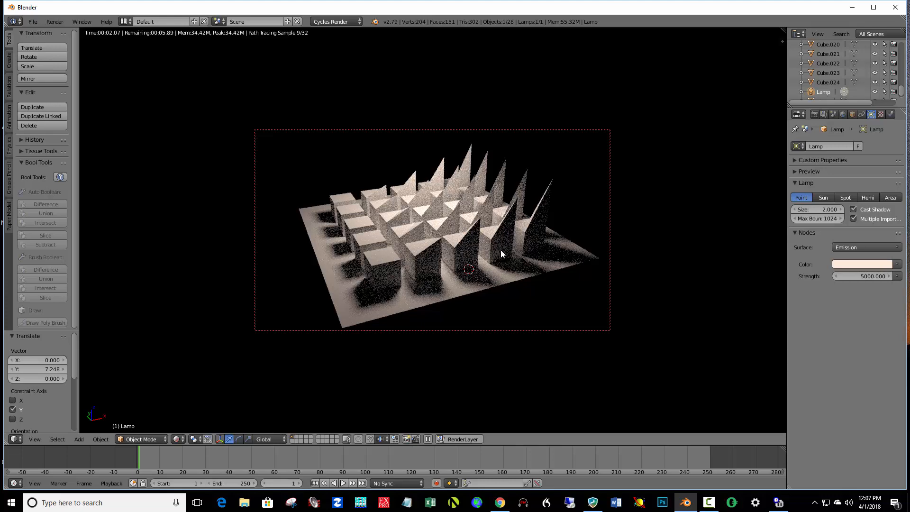
pyautogui.moveTo(504, 255); pyautogui.dragTo(504, 259, button='middle')
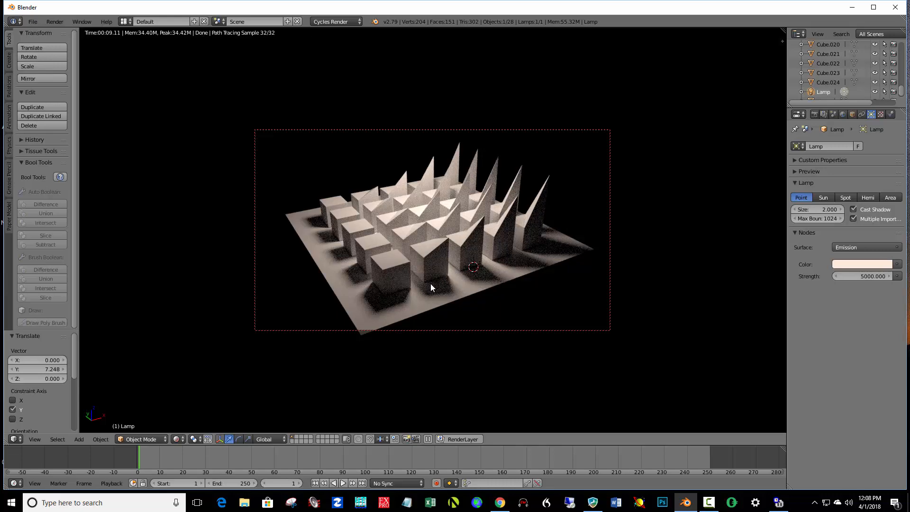
pyautogui.moveTo(432, 290); pyautogui.dragTo(482, 295, button='middle')
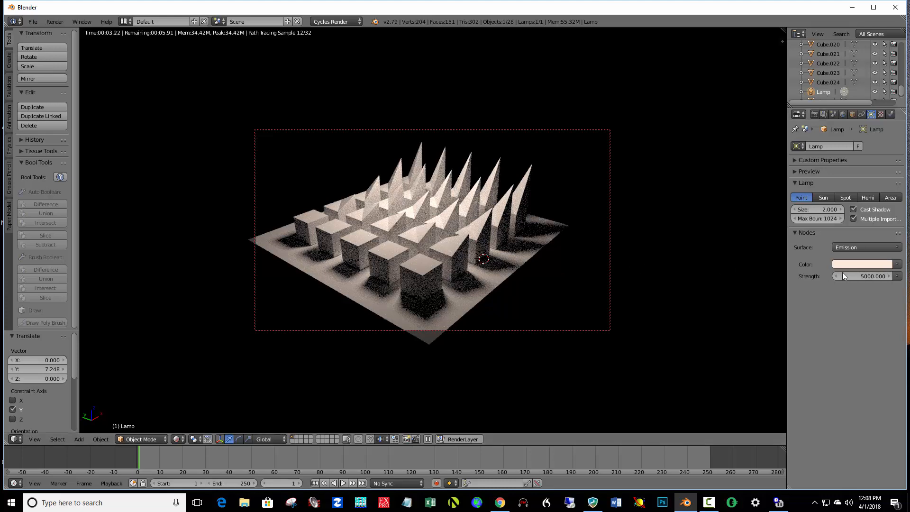
# - Set the lamp's emission strength to 6000 and render the camera view
pyautogui.click(863, 277)
pyautogui.write('6000')
pyautogui.press('Return')
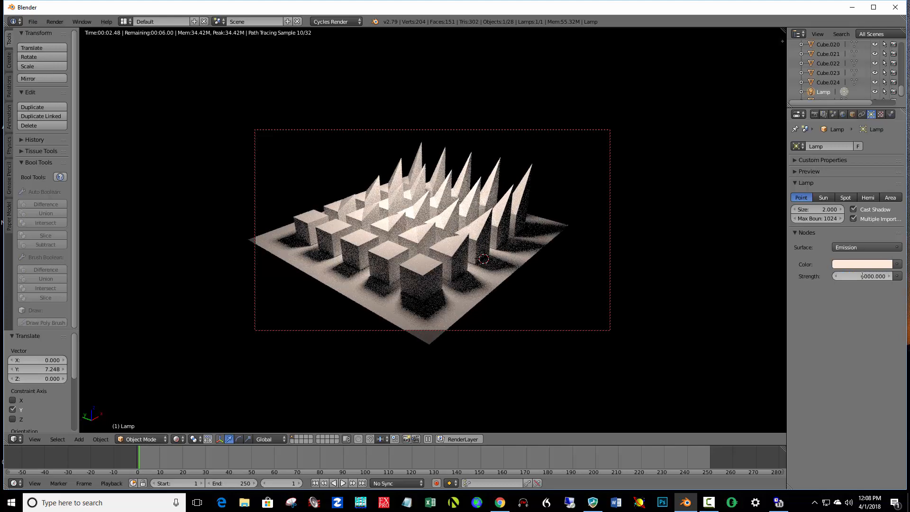
pyautogui.press('F12')
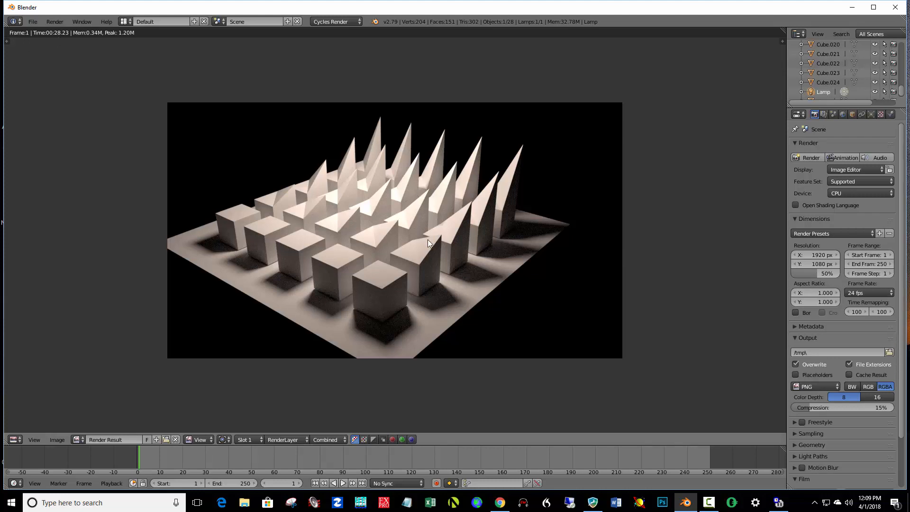
# - Save the rendered image as "morphing grid" in the Documents folder and return to the 3D view
pyautogui.click(55, 440)
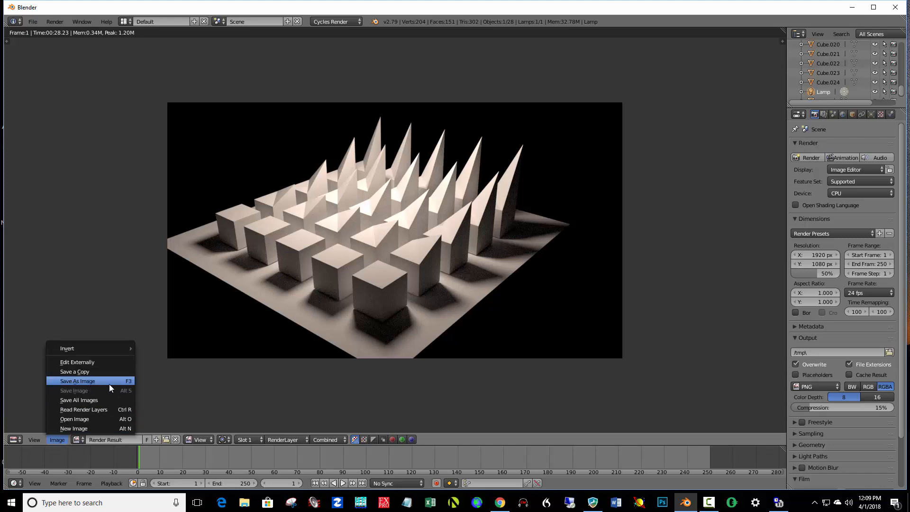
pyautogui.click(126, 382)
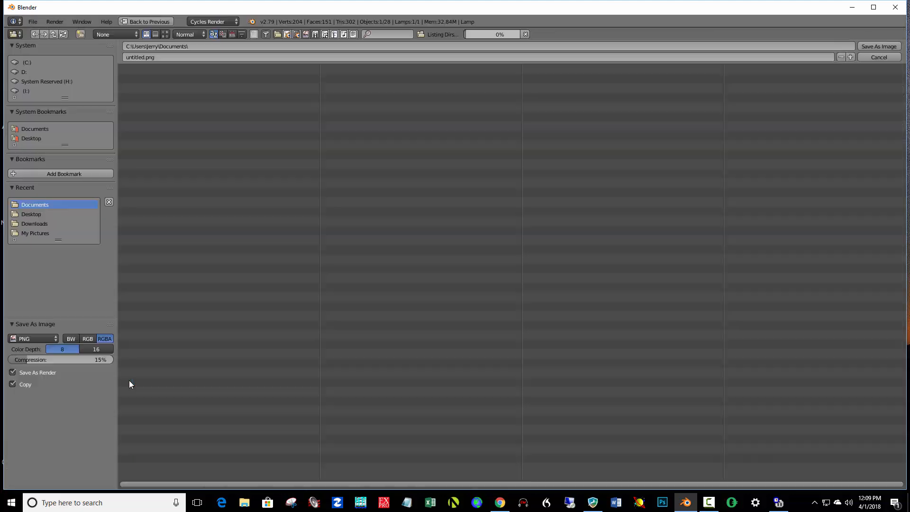
pyautogui.click(144, 56)
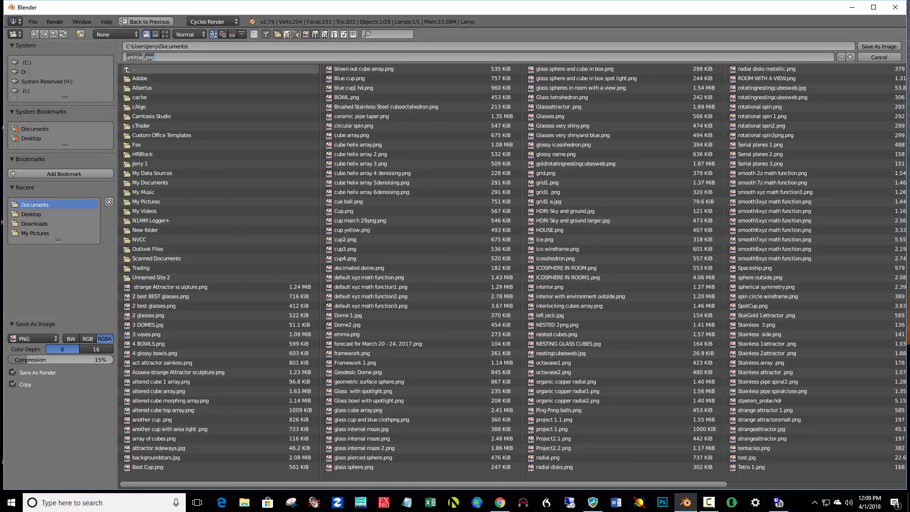
pyautogui.write('morphing grid')
pyautogui.click(877, 46)
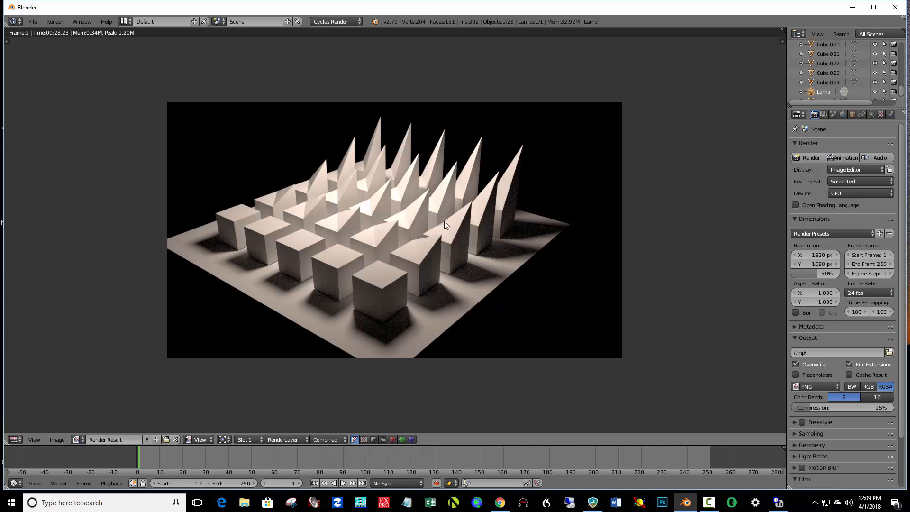
pyautogui.press('Escape')
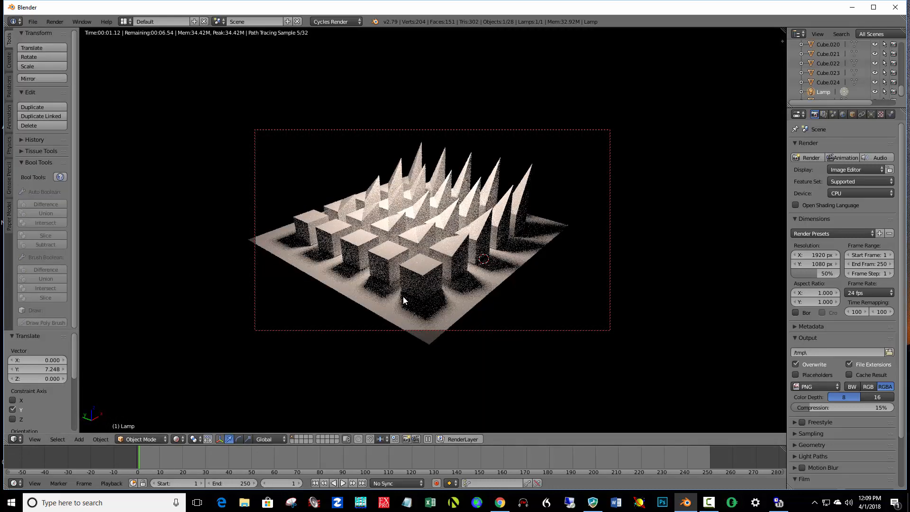
# - Reframe the camera to a lower, closer view facing the row of plain cubes, with the peaks rising behind
pyautogui.moveTo(424, 300)
pyautogui.mouseDown(button='middle')
pyautogui.moveTo(467, 300)
pyautogui.moveTo(471, 268)
pyautogui.moveTo(462, 255)
pyautogui.moveTo(432, 277)
pyautogui.mouseUp(button='middle')
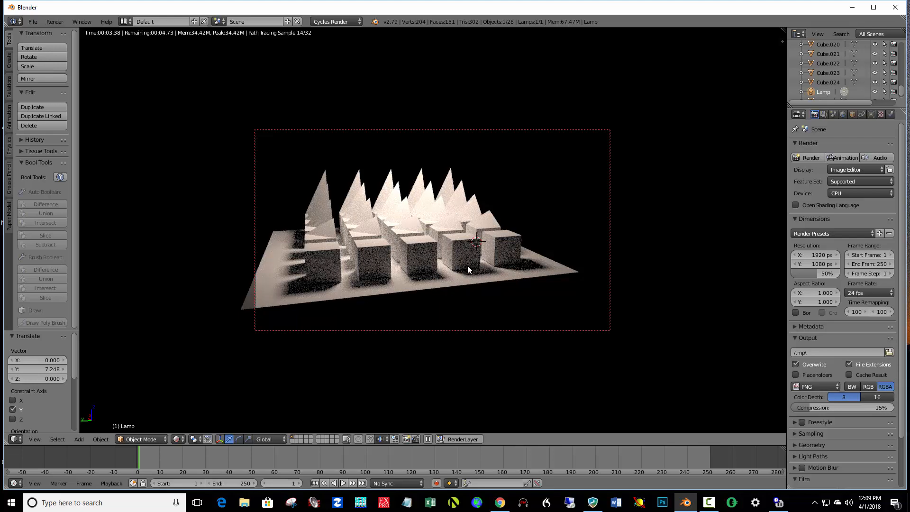
pyautogui.moveTo(467, 265); pyautogui.dragTo(470, 265, button='middle')
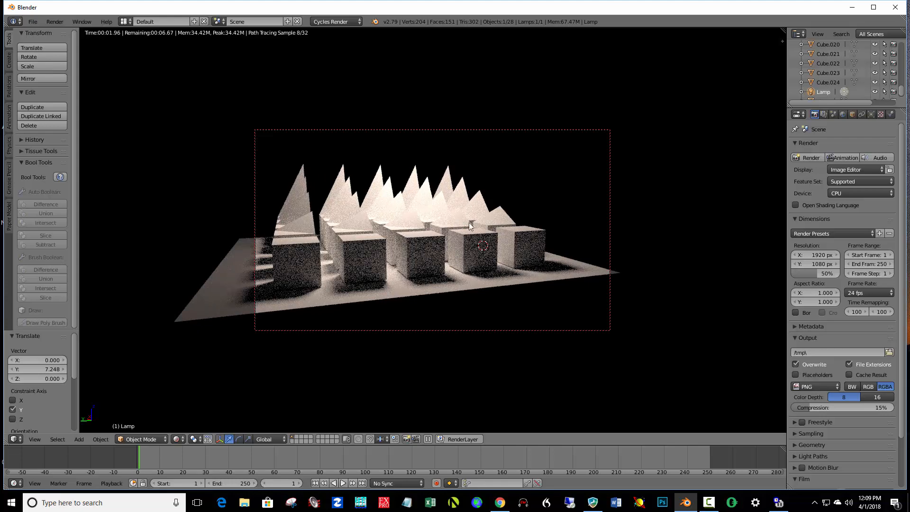
pyautogui.moveTo(469, 226); pyautogui.dragTo(498, 270, button='middle')
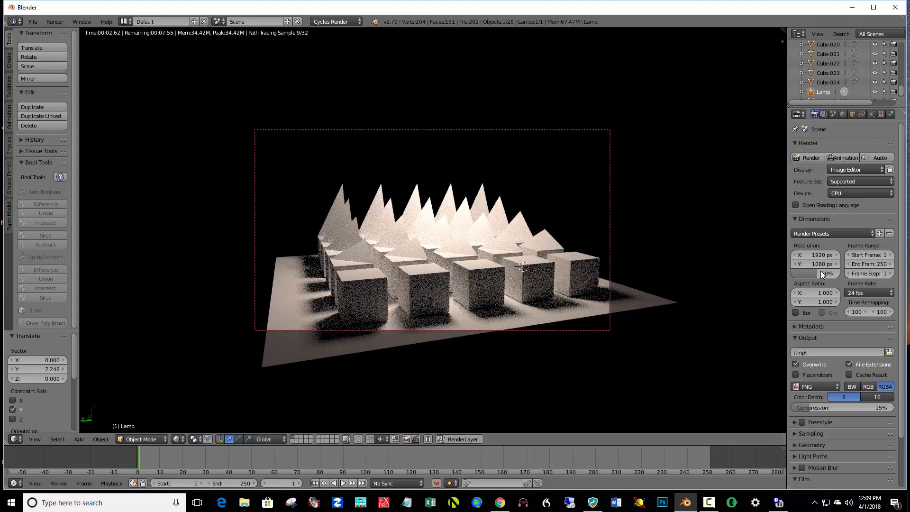
# - Set the render resolution scale to 100%, render the camera view and inspect the whole image
pyautogui.moveTo(822, 274); pyautogui.dragTo(840, 272)
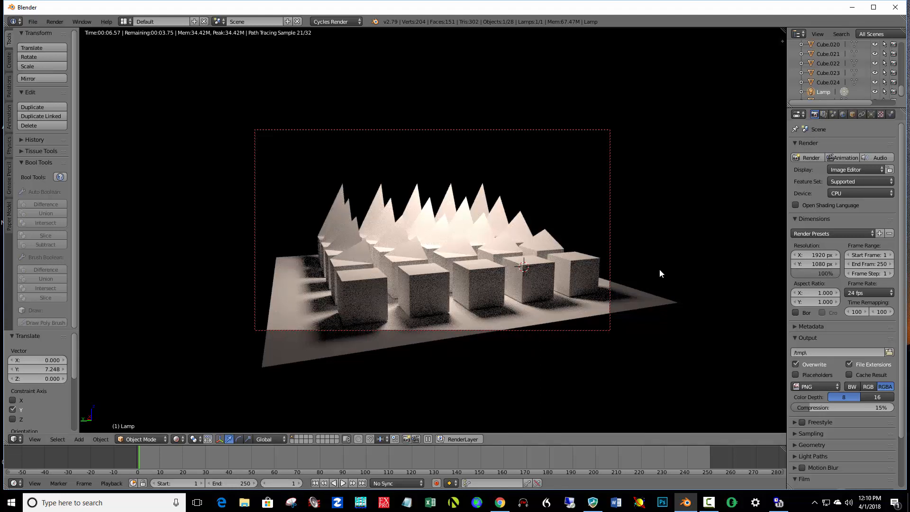
pyautogui.press('F12')
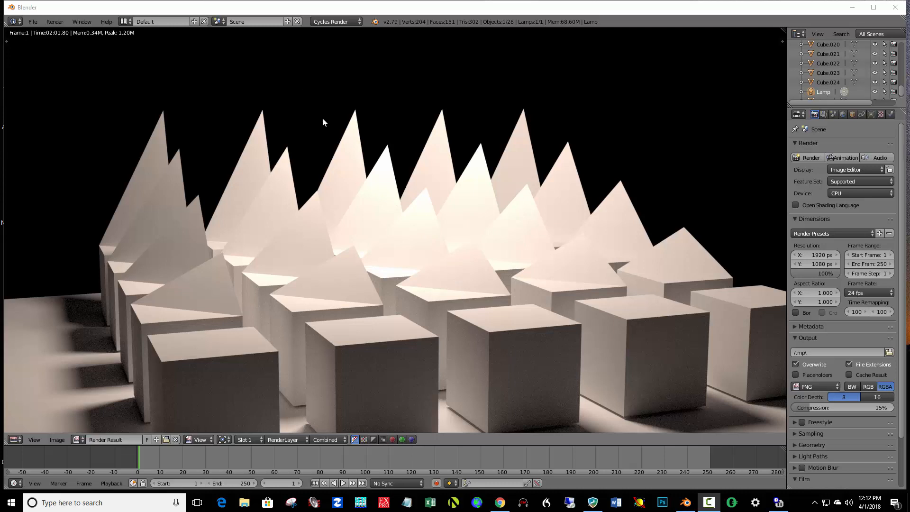
pyautogui.scroll(-1, 322, 117)
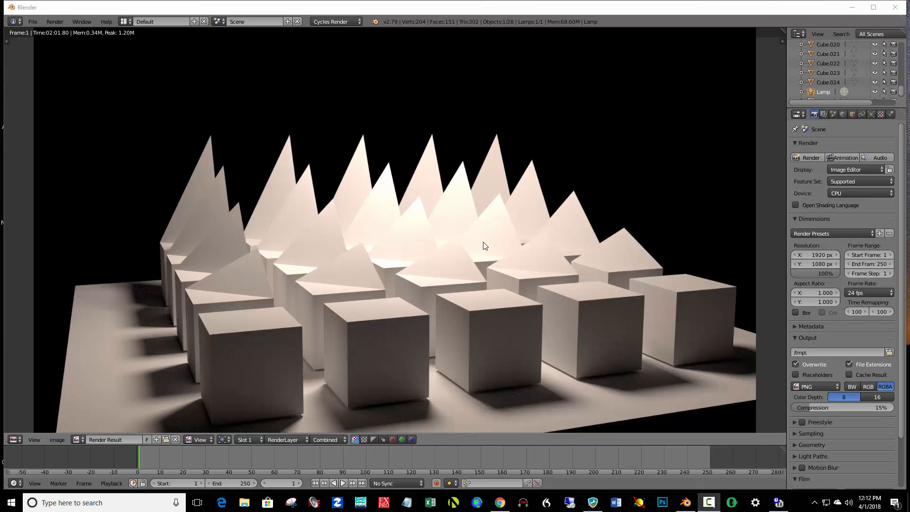
pyautogui.scroll(-1, 483, 249)
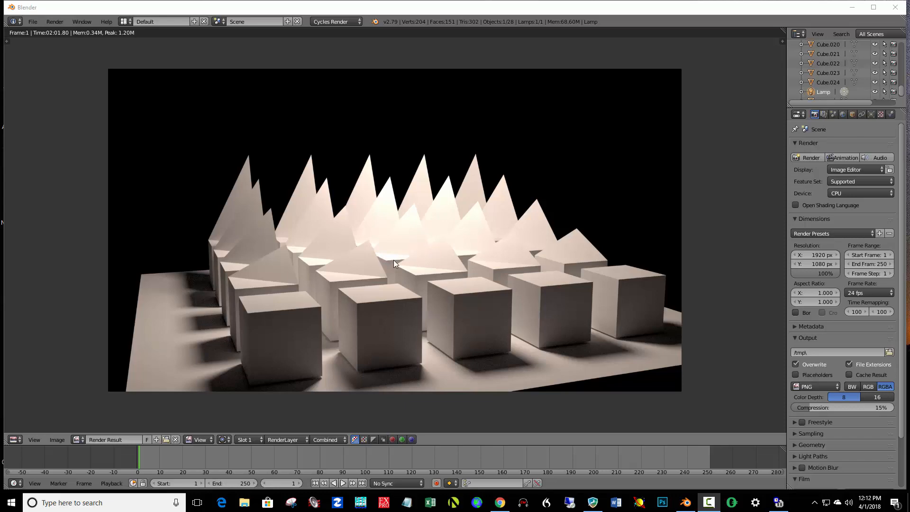
pyautogui.press('Escape')
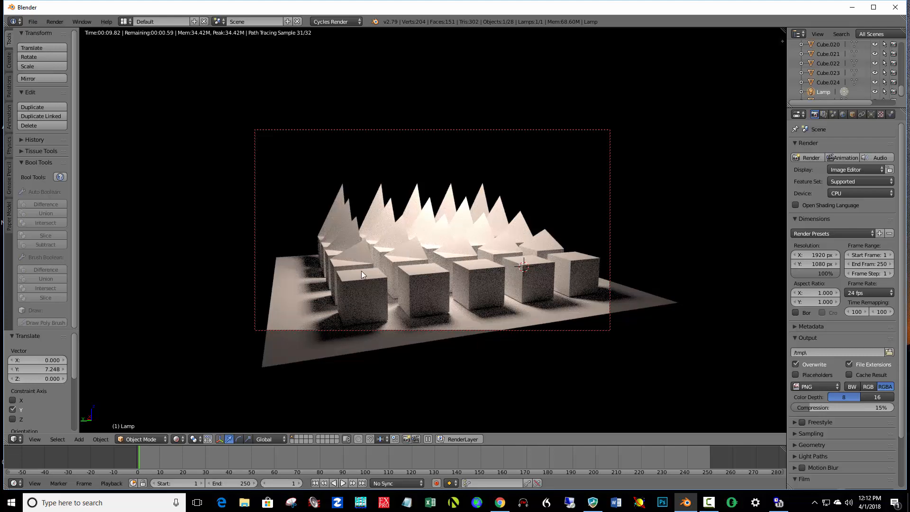
# - Swing the camera to a low corner view with the spikes in front of the receding plain cubes, and render it
pyautogui.moveTo(365, 271); pyautogui.dragTo(396, 277, button='middle')
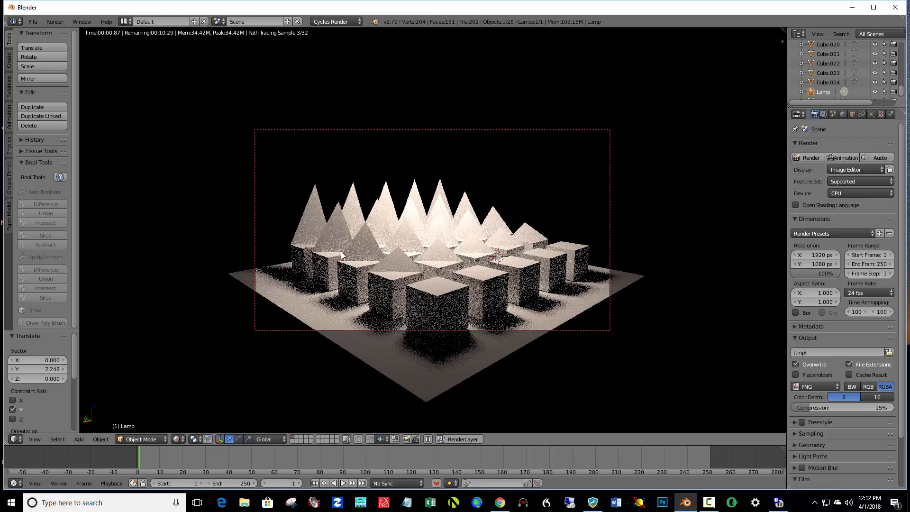
pyautogui.moveTo(337, 267); pyautogui.dragTo(399, 273, button='middle')
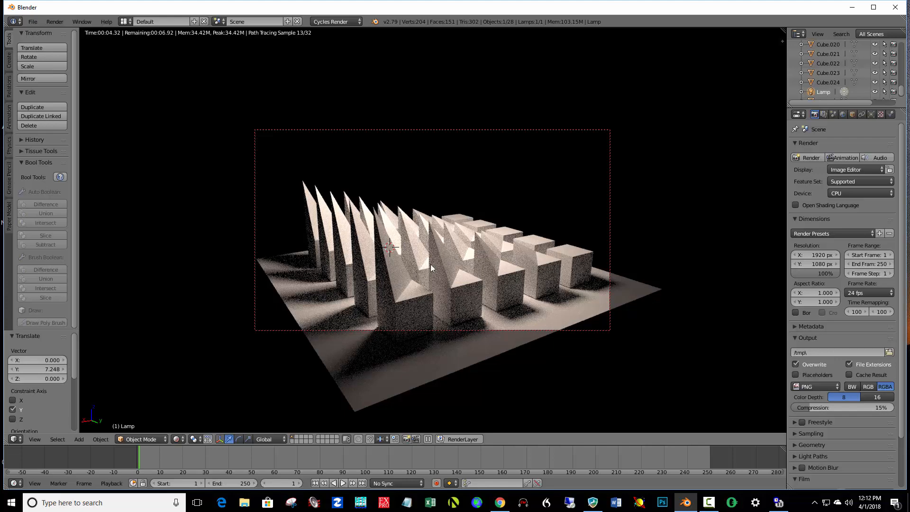
pyautogui.moveTo(428, 253); pyautogui.dragTo(427, 247, button='middle')
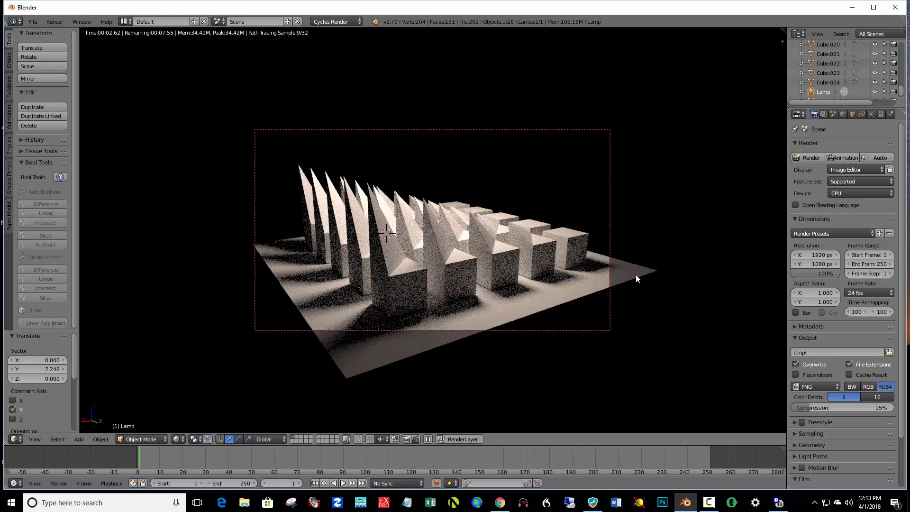
pyautogui.press('F12')
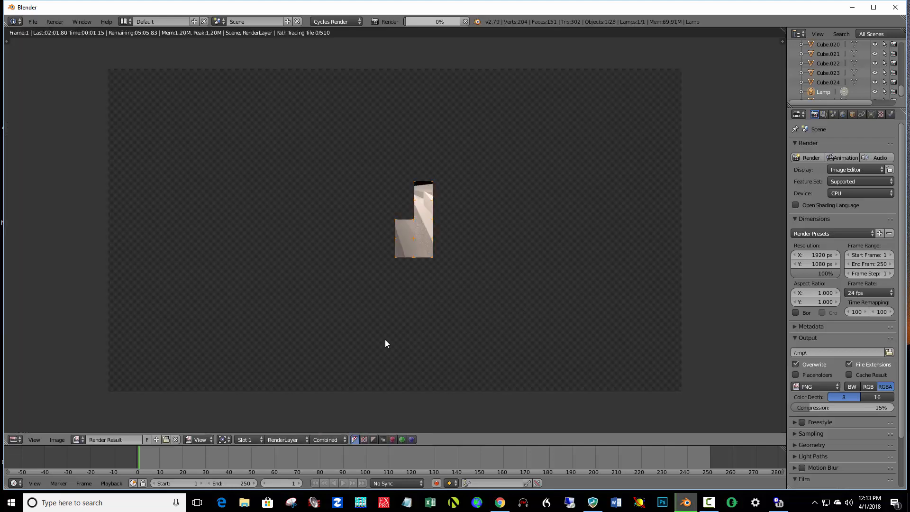